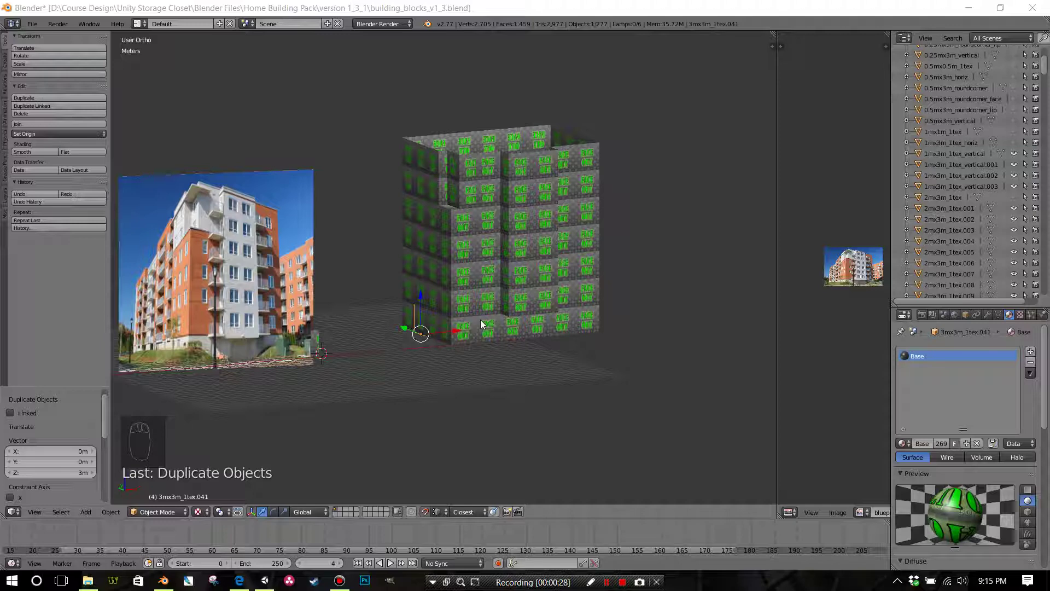
{"action": "scroll", "coordinate": [503, 345], "scroll_direction": "up", "scroll_amount": 1}
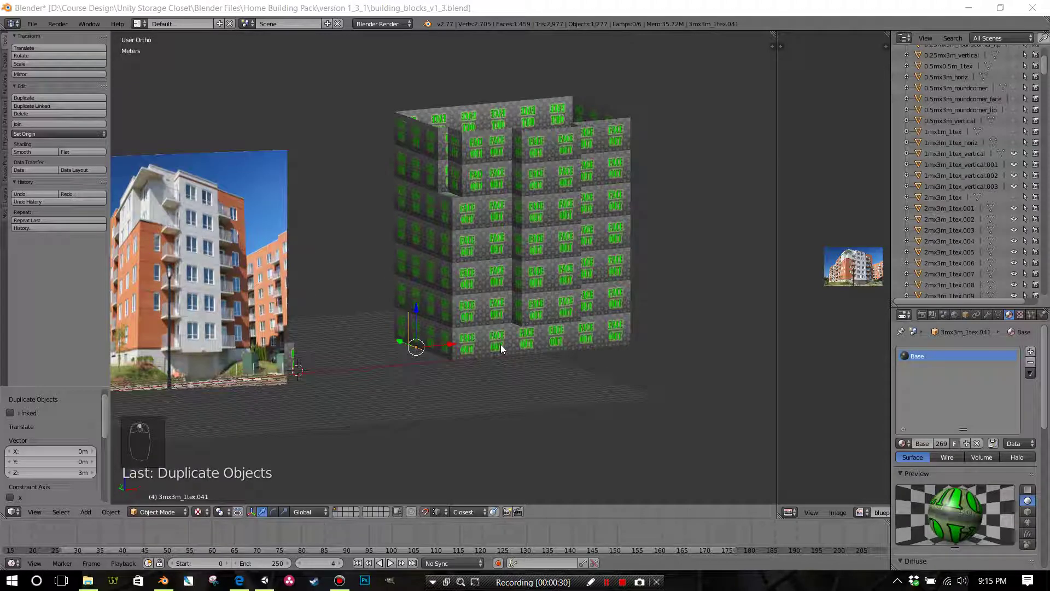
{"action": "mouse_move", "coordinate": [542, 343]}
{"action": "middle_mouse_down"}
{"action": "mouse_move", "coordinate": [558, 368]}
{"action": "mouse_move", "coordinate": [541, 351]}
{"action": "middle_mouse_up"}
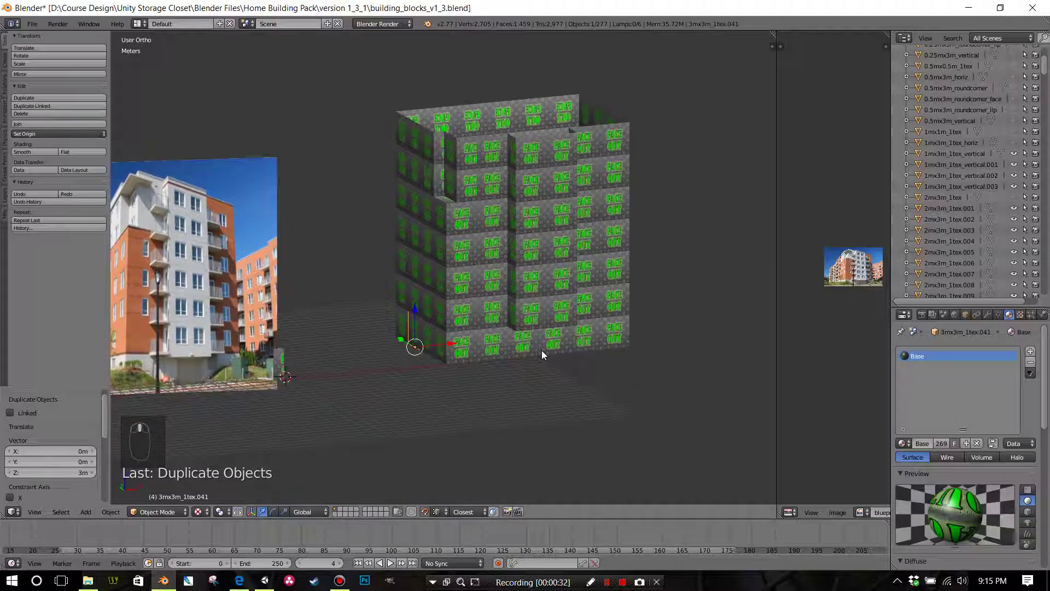
{"action": "scroll", "coordinate": [542, 351], "scroll_direction": "down", "scroll_amount": 2}
{"action": "scroll", "coordinate": [543, 349], "scroll_direction": "up", "scroll_amount": 2}
{"action": "scroll", "coordinate": [544, 349], "scroll_direction": "down", "scroll_amount": 1}
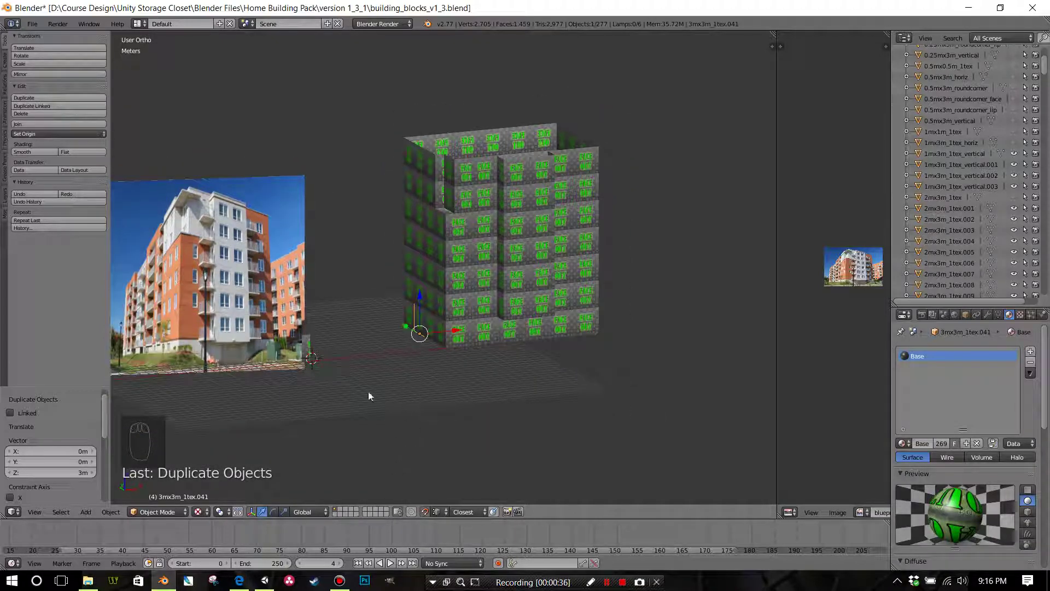
{"action": "key", "text": "shift+r"}
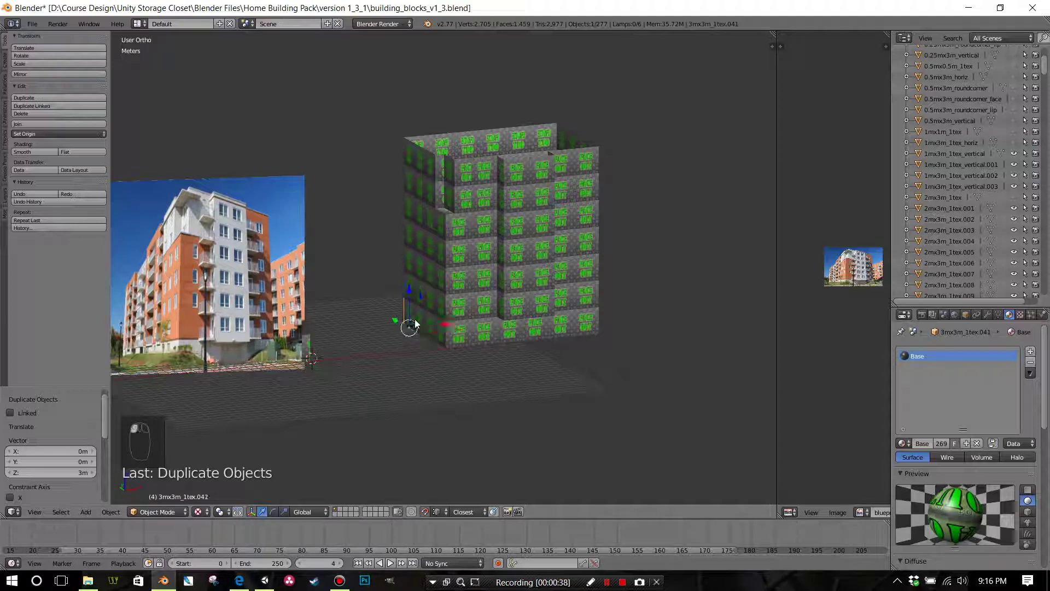
{"action": "left_click", "coordinate": [435, 321], "text": "shift"}
{"action": "left_click", "coordinate": [444, 326], "text": "shift"}
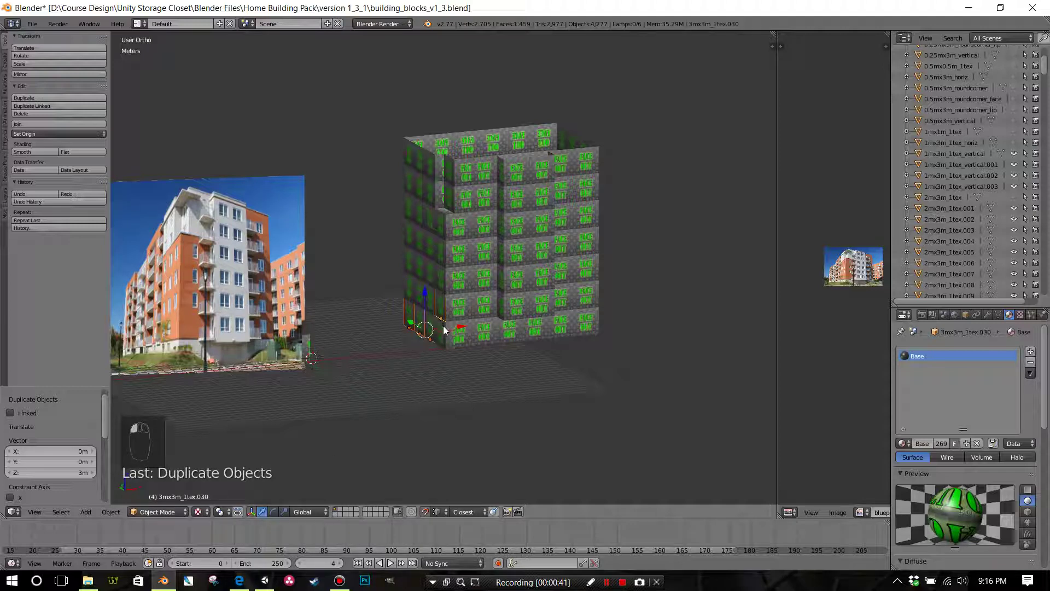
{"action": "left_click", "coordinate": [451, 330], "text": "shift"}
{"action": "left_click", "coordinate": [439, 336]}
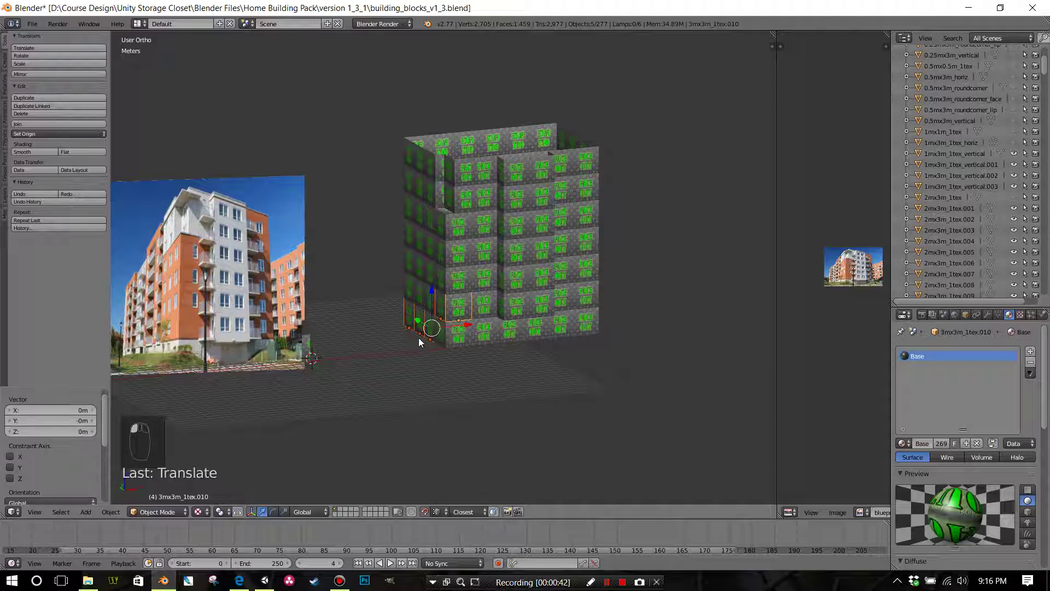
{"action": "key", "text": "a"}
Step: Select the ground-floor wall panels along the building's narrow side and the six along its wide front
{"action": "scroll", "coordinate": [430, 382], "scroll_direction": "up", "scroll_amount": 3}
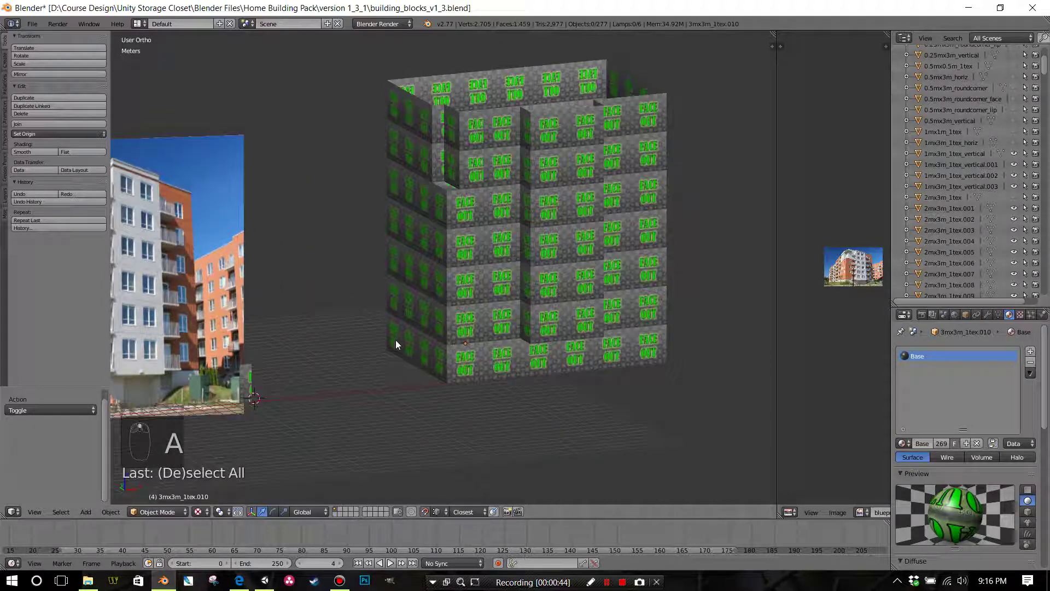
{"action": "left_click", "coordinate": [412, 341], "text": "shift"}
{"action": "left_click", "coordinate": [424, 344], "text": "shift"}
{"action": "left_click", "coordinate": [442, 349], "text": "shift"}
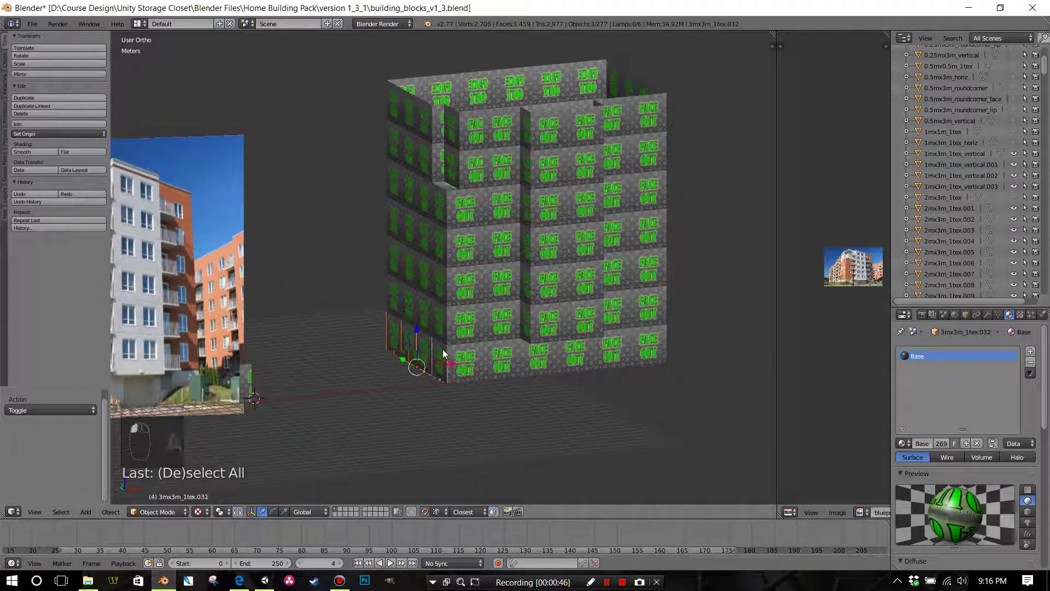
{"action": "left_click", "coordinate": [464, 361], "text": "shift"}
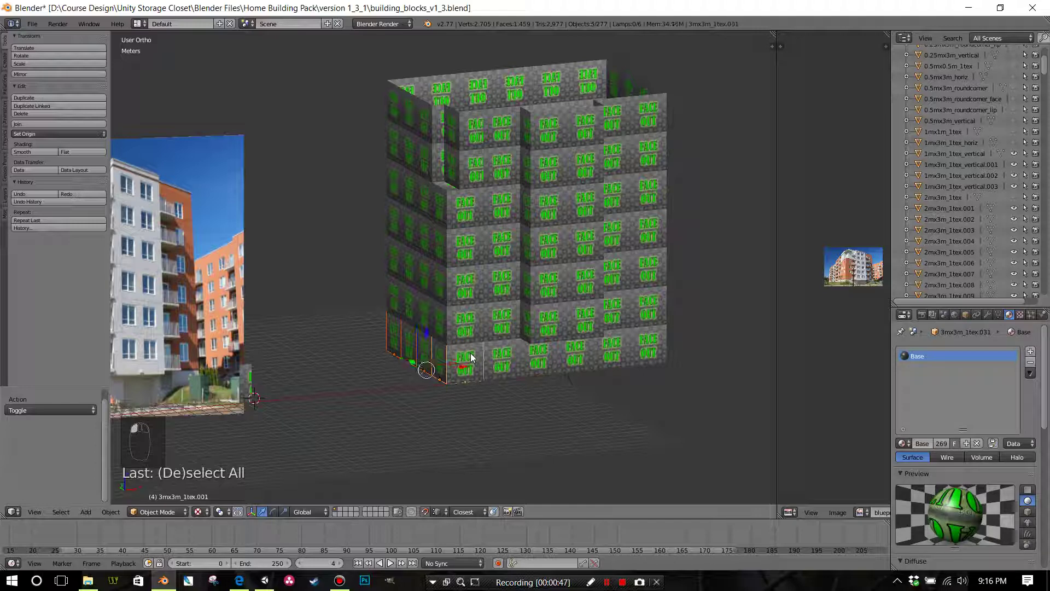
{"action": "left_click", "coordinate": [502, 359], "text": "shift"}
{"action": "left_click", "coordinate": [544, 360], "text": "shift"}
{"action": "left_click", "coordinate": [581, 358], "text": "shift"}
{"action": "left_click", "coordinate": [617, 355], "text": "shift"}
{"action": "left_click", "coordinate": [646, 358], "text": "shift"}
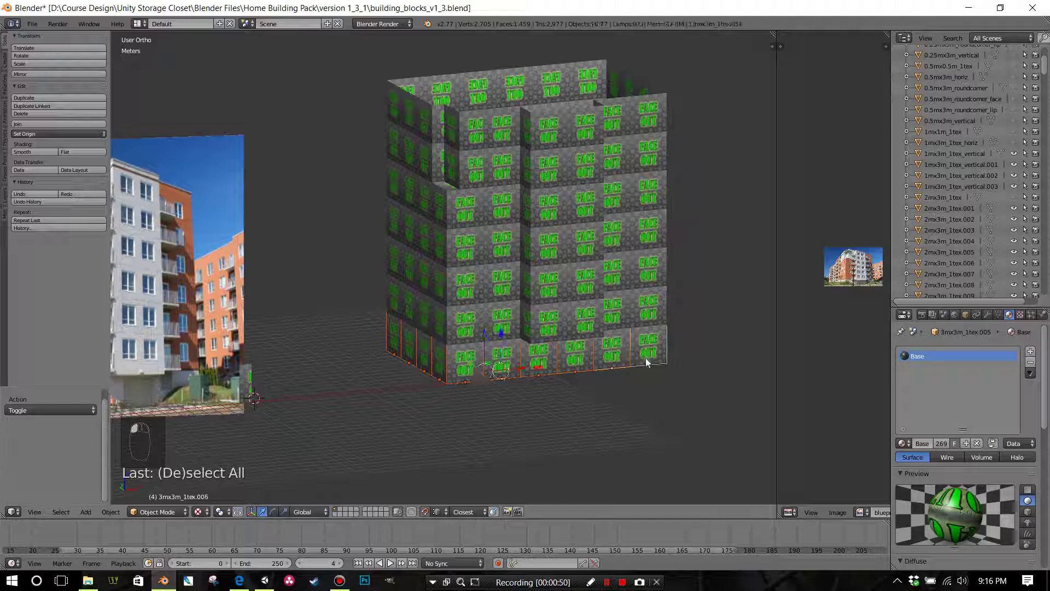
Step: Add the four ground-floor panels on the opposite narrow side to the selection
{"action": "middle_click_drag", "start_coordinate": [646, 358], "coordinate": [483, 381]}
{"action": "left_click", "coordinate": [467, 385], "text": "shift"}
{"action": "left_click", "coordinate": [495, 386], "text": "shift"}
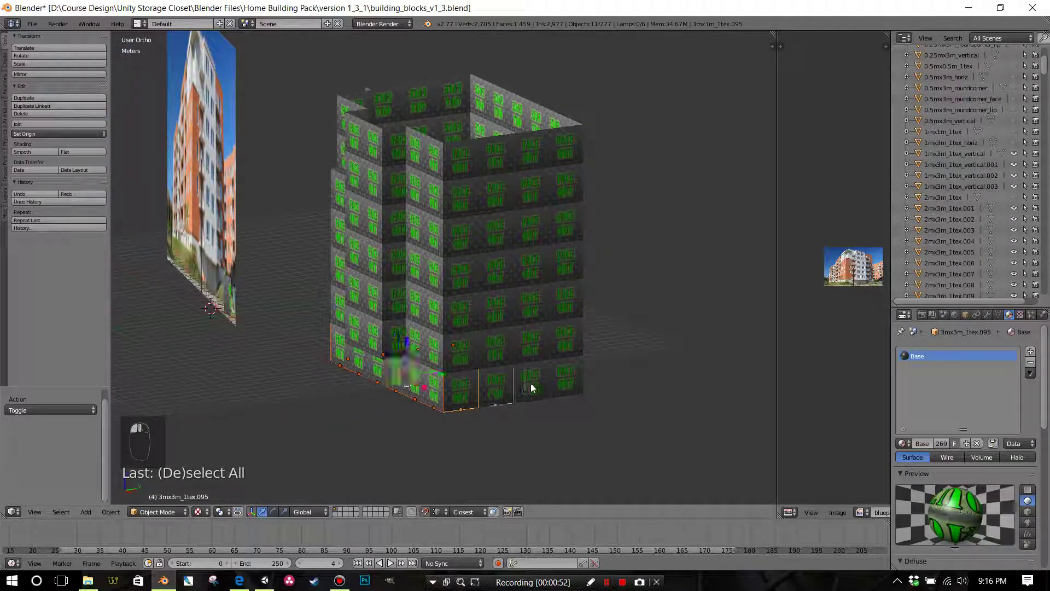
{"action": "left_click", "coordinate": [530, 385], "text": "shift"}
{"action": "left_click", "coordinate": [562, 383], "text": "shift"}
Step: Add the six ground-floor panels along the rear wall to the selection
{"action": "middle_click_drag", "start_coordinate": [551, 387], "coordinate": [469, 392]}
{"action": "left_click", "coordinate": [358, 387], "text": "shift"}
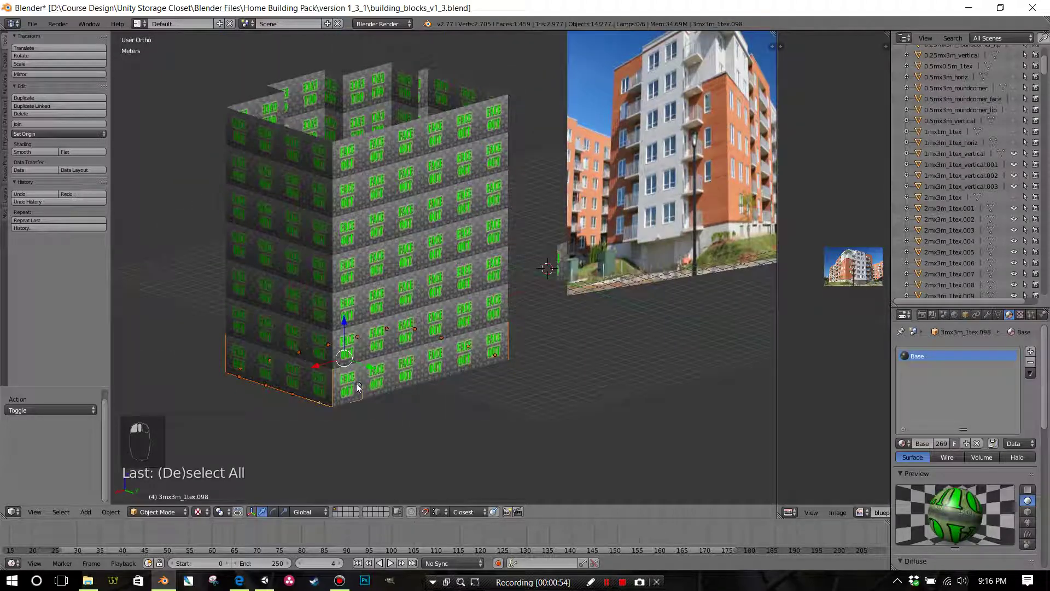
{"action": "left_click", "coordinate": [379, 383], "text": "shift"}
{"action": "left_click", "coordinate": [409, 378], "text": "shift"}
{"action": "left_click", "coordinate": [438, 372], "text": "shift"}
{"action": "left_click", "coordinate": [467, 365], "text": "shift"}
{"action": "left_click", "coordinate": [493, 368], "text": "shift"}
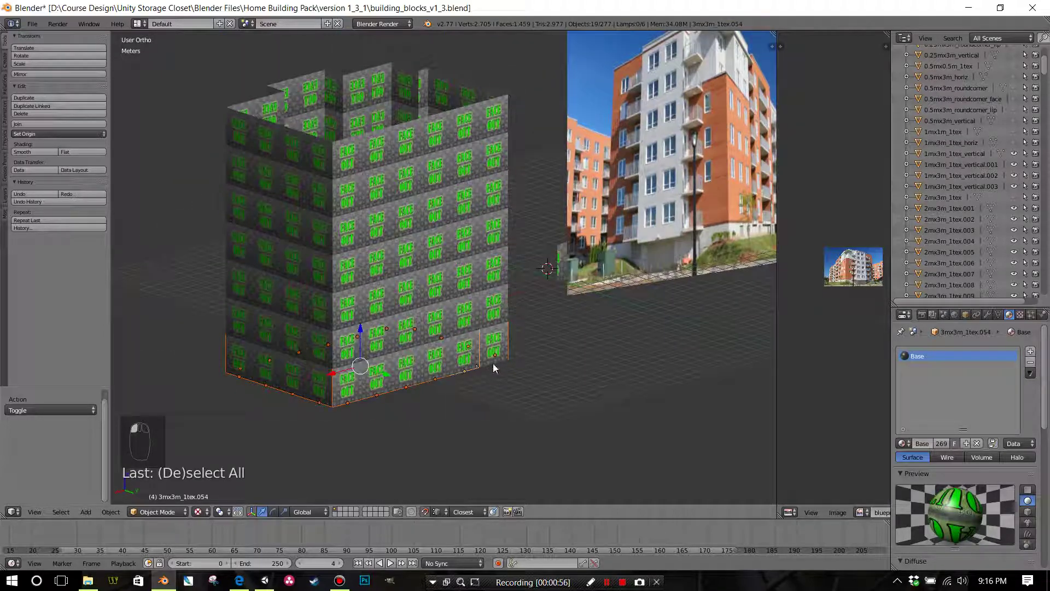
{"action": "left_click", "coordinate": [501, 356], "text": "shift"}
Step: Add the underside pieces and the lowest row of front panels of the projecting front bay to the selection
{"action": "middle_click_drag", "start_coordinate": [468, 379], "coordinate": [669, 370]}
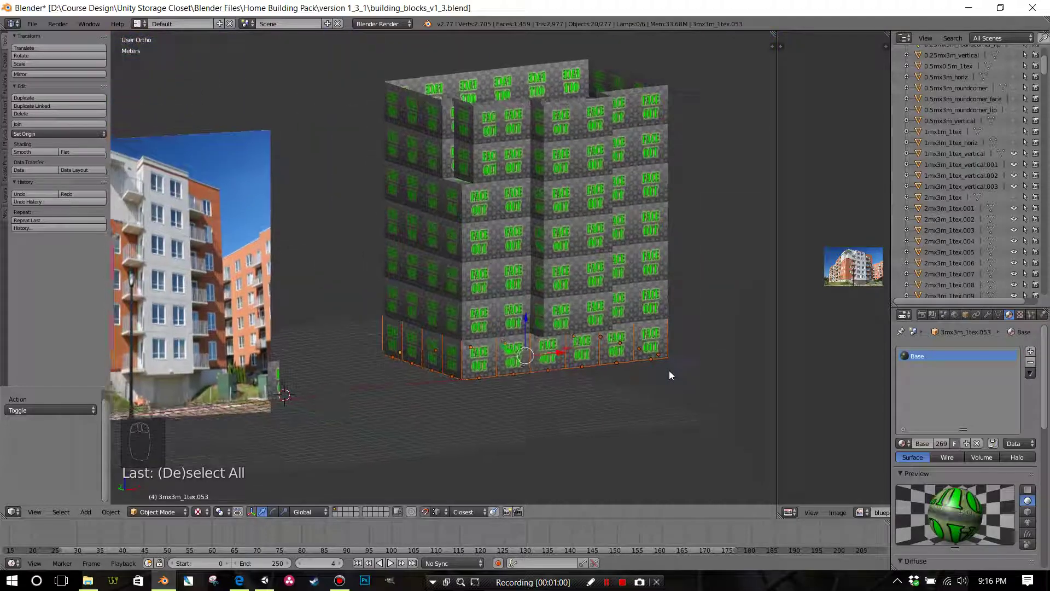
{"action": "scroll", "coordinate": [645, 362], "scroll_direction": "down", "scroll_amount": 2}
{"action": "scroll", "coordinate": [644, 362], "scroll_direction": "up", "scroll_amount": 3}
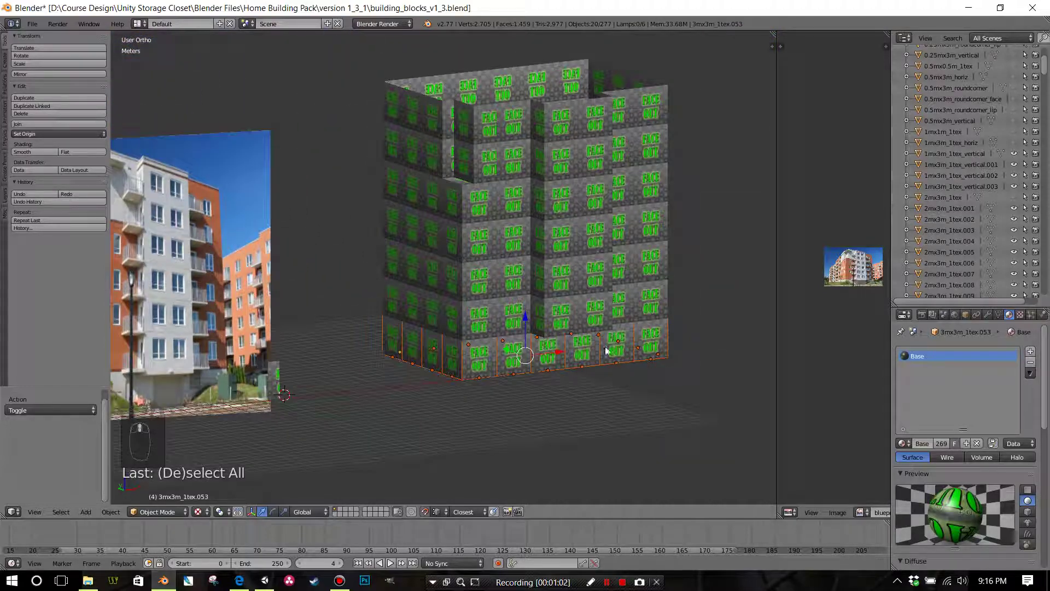
{"action": "middle_click_drag", "start_coordinate": [609, 348], "coordinate": [543, 270]}
{"action": "left_click", "coordinate": [546, 269], "text": "shift"}
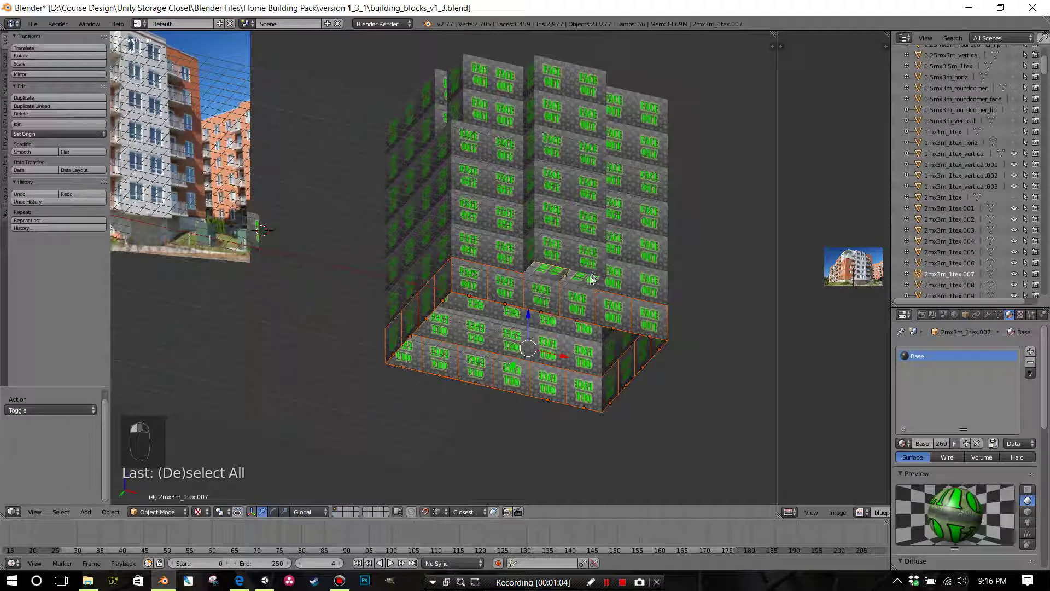
{"action": "left_click", "coordinate": [586, 274], "text": "shift"}
{"action": "left_click", "coordinate": [561, 252], "text": "shift"}
{"action": "left_click", "coordinate": [580, 248], "text": "shift"}
Step: Add the remaining front panels of the projecting bay, in both columns up to the roof, to the selection
{"action": "left_click", "coordinate": [558, 219], "text": "shift"}
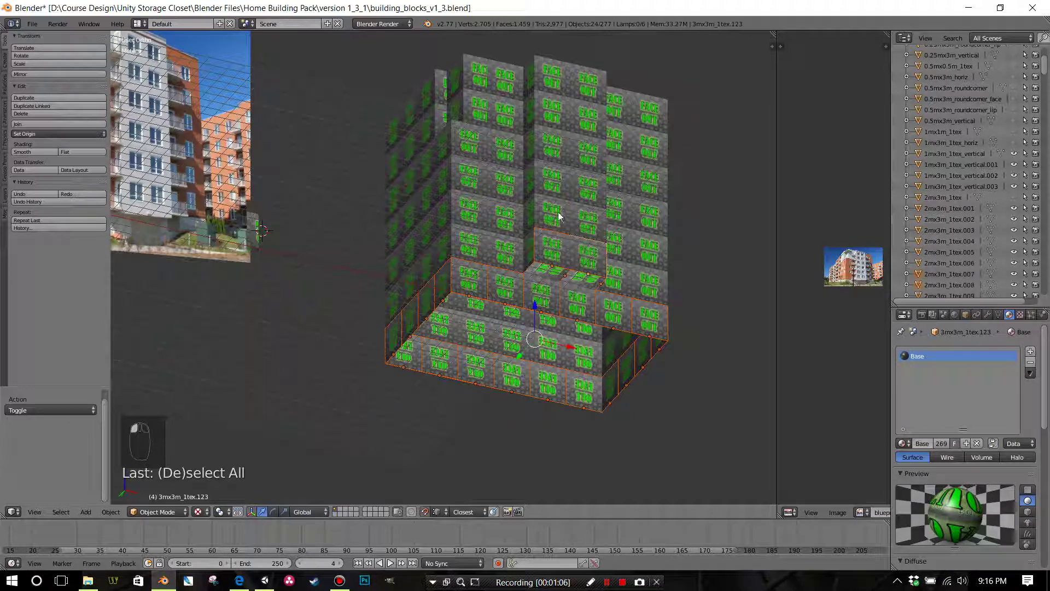
{"action": "left_click", "coordinate": [585, 208], "text": "shift"}
{"action": "left_click", "coordinate": [593, 183], "text": "shift"}
{"action": "left_click", "coordinate": [578, 149], "text": "shift"}
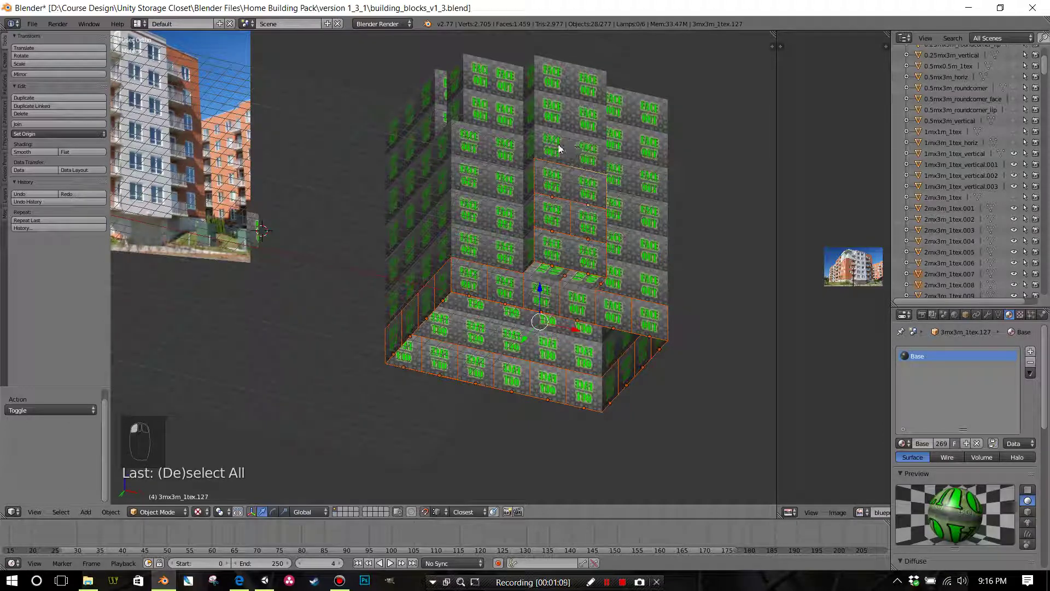
{"action": "left_click", "coordinate": [558, 148], "text": "shift"}
{"action": "left_click", "coordinate": [563, 112], "text": "shift"}
{"action": "left_click", "coordinate": [585, 112], "text": "shift"}
{"action": "left_click", "coordinate": [585, 113], "text": "shift"}
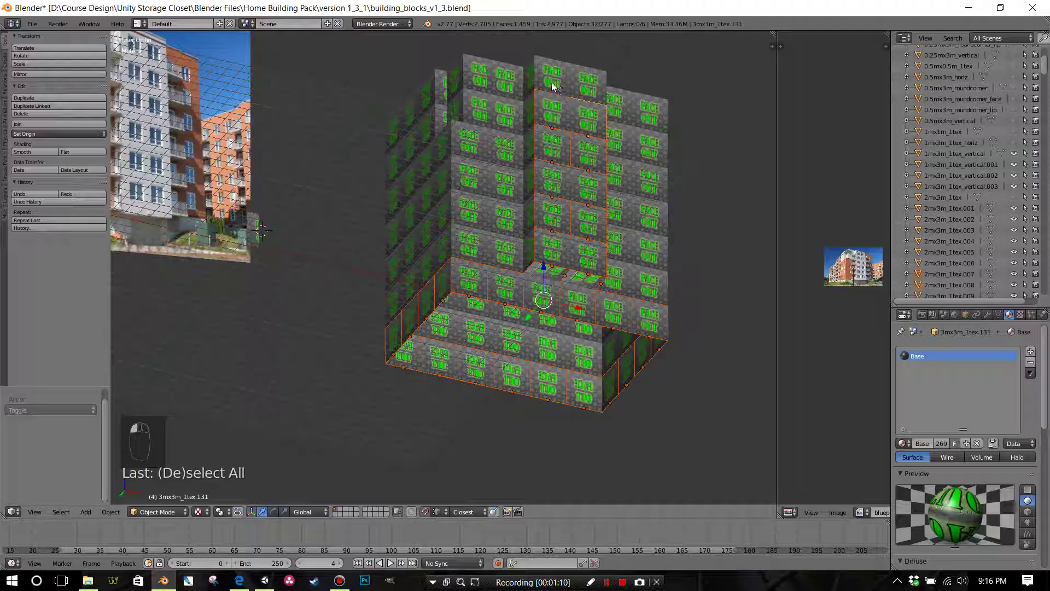
{"action": "left_click", "coordinate": [554, 86], "text": "shift"}
{"action": "left_click", "coordinate": [591, 88], "text": "shift"}
Step: Extend the selection with the full column of 2 m side panels on the bay's side facing the building corner
{"action": "middle_click_drag", "start_coordinate": [572, 111], "coordinate": [596, 145]}
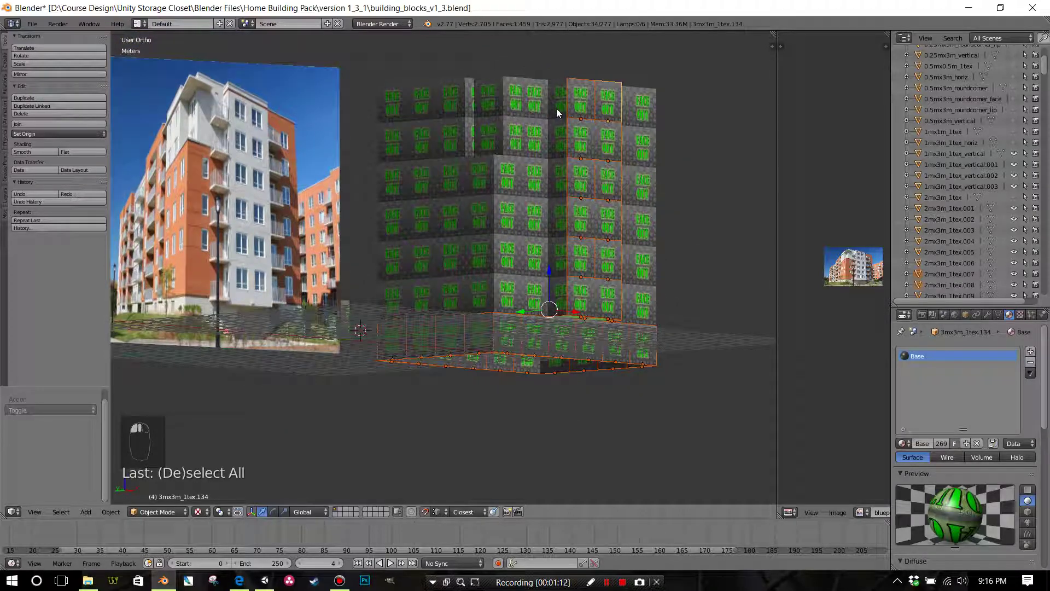
{"action": "left_click", "coordinate": [555, 107], "text": "shift"}
{"action": "left_click", "coordinate": [558, 141], "text": "shift"}
{"action": "left_click", "coordinate": [558, 175], "text": "shift"}
{"action": "left_click", "coordinate": [557, 225], "text": "shift"}
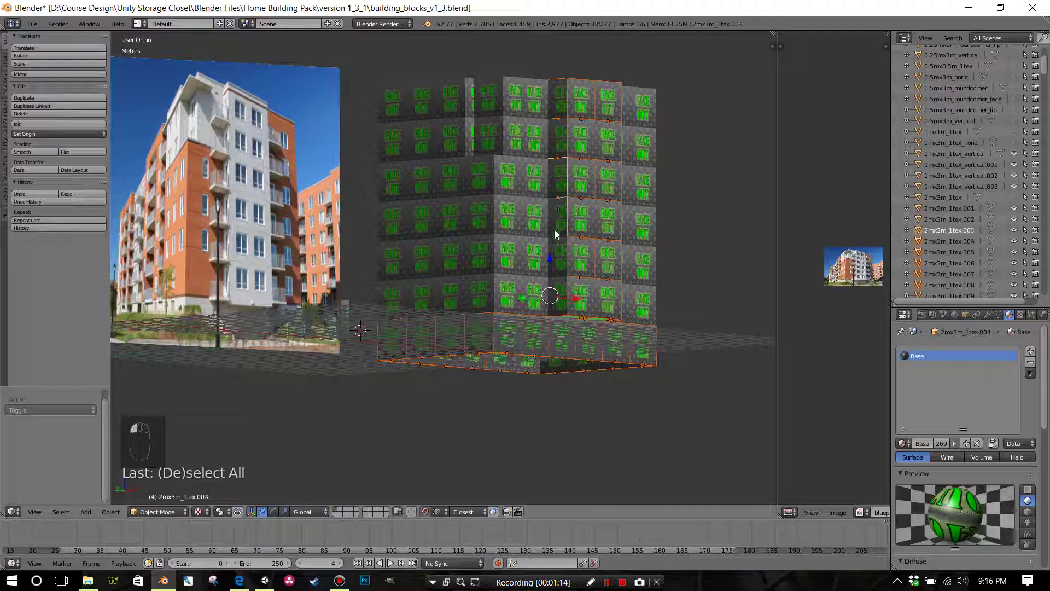
{"action": "left_click", "coordinate": [560, 256], "text": "shift"}
{"action": "left_click", "coordinate": [566, 309], "text": "shift"}
Step: Extend the selection with the column of 2 m side panels on the bay's other side
{"action": "middle_click_drag", "start_coordinate": [566, 310], "coordinate": [416, 321]}
{"action": "left_click", "coordinate": [416, 286], "text": "shift"}
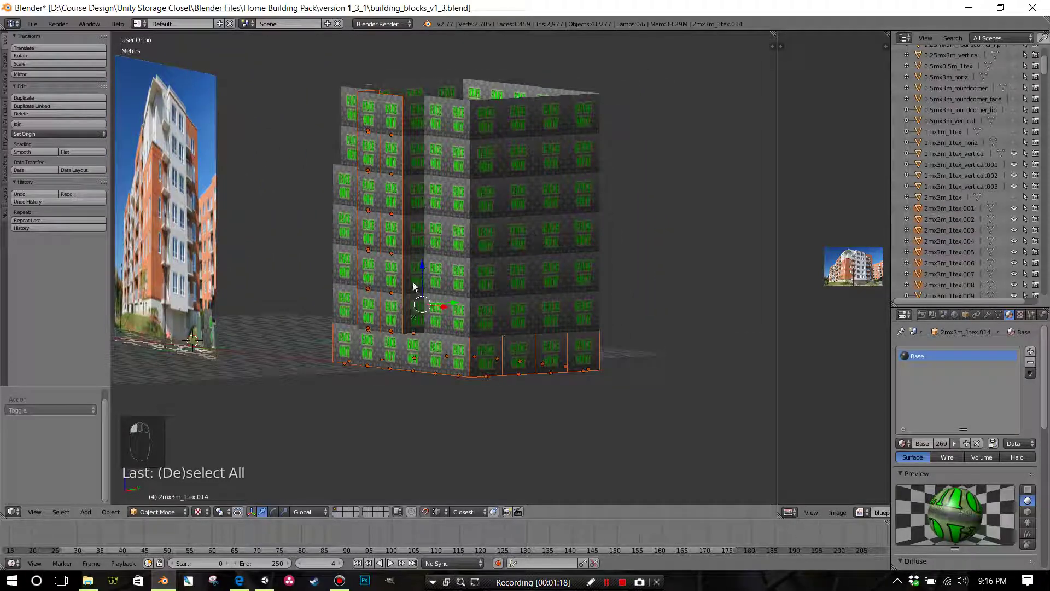
{"action": "left_click", "coordinate": [416, 232], "text": "shift"}
{"action": "left_click", "coordinate": [415, 194], "text": "shift"}
{"action": "left_click", "coordinate": [413, 159], "text": "shift"}
{"action": "left_click", "coordinate": [413, 129], "text": "shift"}
Step: Add the four top-two-floor panels on the narrow side, next to the corner setback, to the selection
{"action": "middle_click_drag", "start_coordinate": [412, 176], "coordinate": [492, 200]}
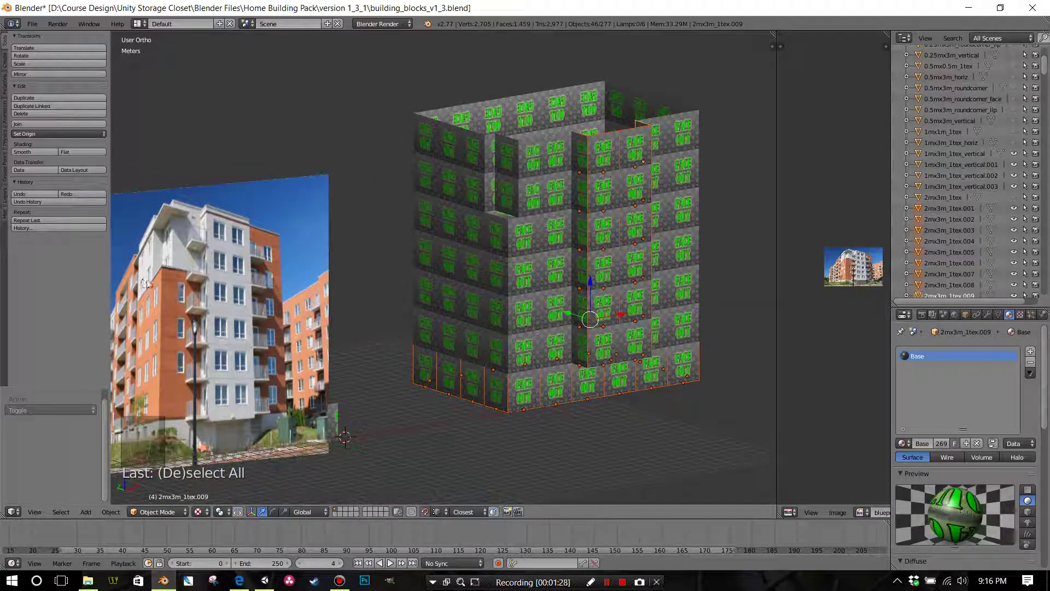
{"action": "right_click", "coordinate": [452, 186], "text": "shift"}
{"action": "right_click", "coordinate": [457, 155], "text": "shift"}
{"action": "right_click", "coordinate": [472, 155], "text": "shift"}
{"action": "right_click", "coordinate": [476, 189], "text": "shift"}
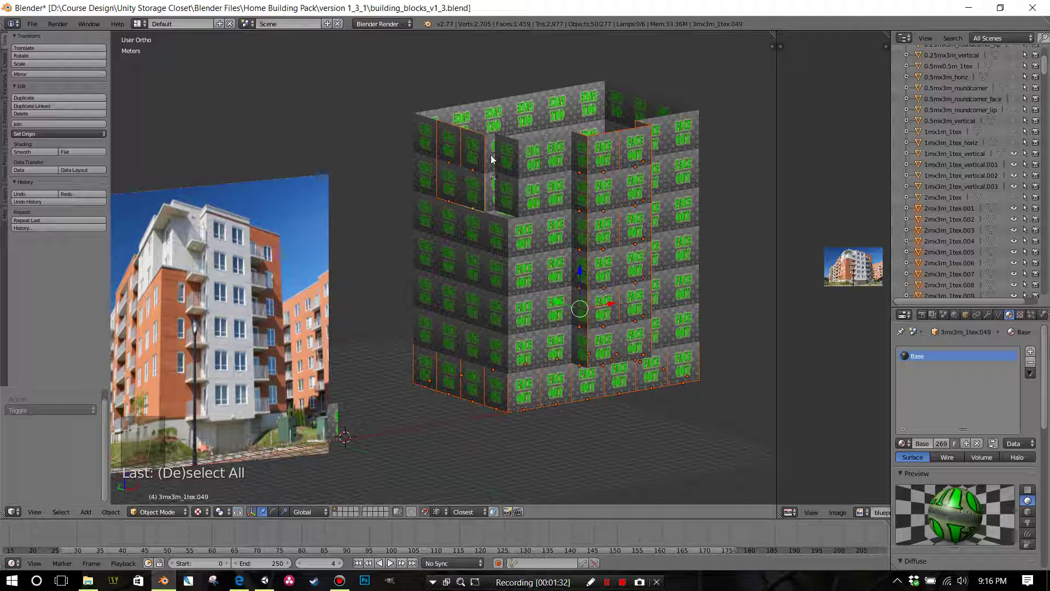
Step: Add the narrow return pieces and the side wall panels of the top-two-floor corner setback to the selection
{"action": "right_click", "coordinate": [492, 179], "text": "shift"}
{"action": "right_click", "coordinate": [495, 192], "text": "shift"}
{"action": "right_click", "coordinate": [505, 203], "text": "shift"}
{"action": "right_click", "coordinate": [506, 195], "text": "shift"}
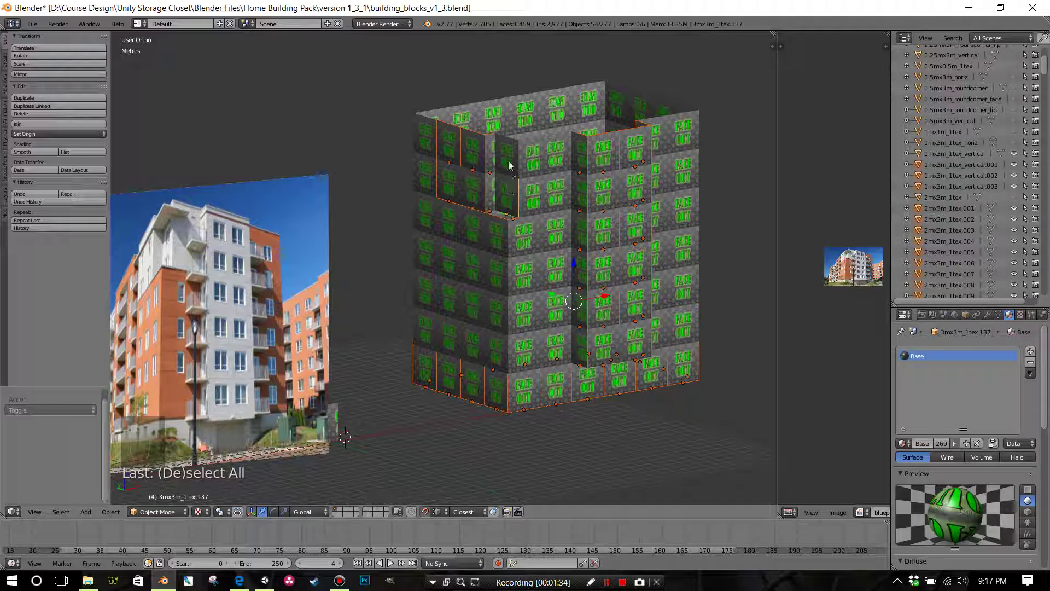
{"action": "right_click", "coordinate": [508, 161], "text": "shift"}
Step: Add the four top-two-floor front panels between the corner setback and the projecting bay to the selection
{"action": "right_click", "coordinate": [529, 160], "text": "shift"}
{"action": "right_click", "coordinate": [534, 198], "text": "shift"}
{"action": "right_click", "coordinate": [555, 163], "text": "shift"}
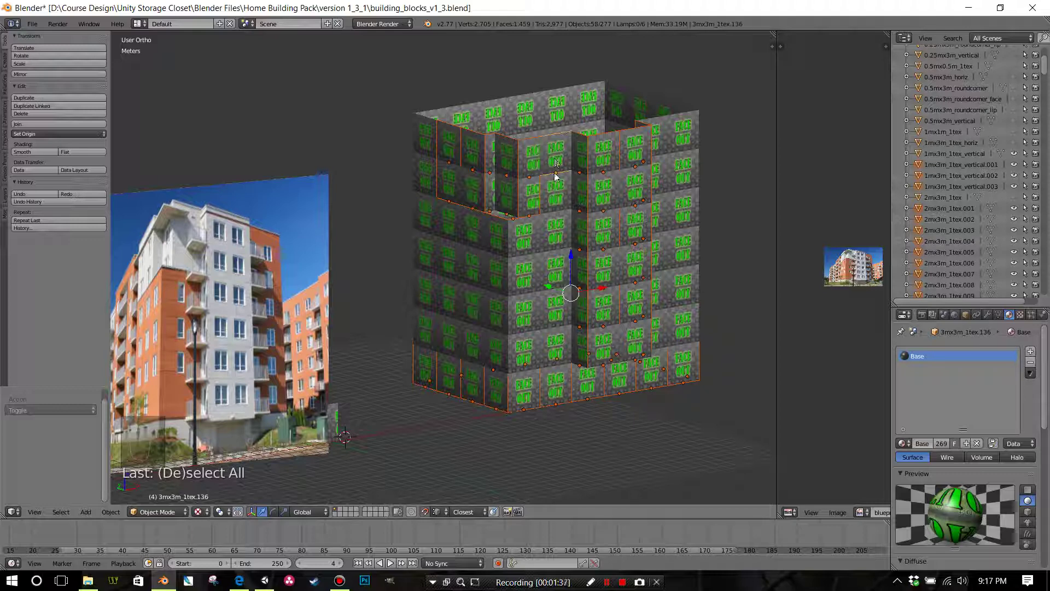
{"action": "right_click", "coordinate": [557, 197], "text": "shift"}
Step: Check the panel selection by temporarily moving it away from the rest of the building, without keeping the move
{"action": "middle_click_drag", "start_coordinate": [569, 219], "coordinate": [563, 244]}
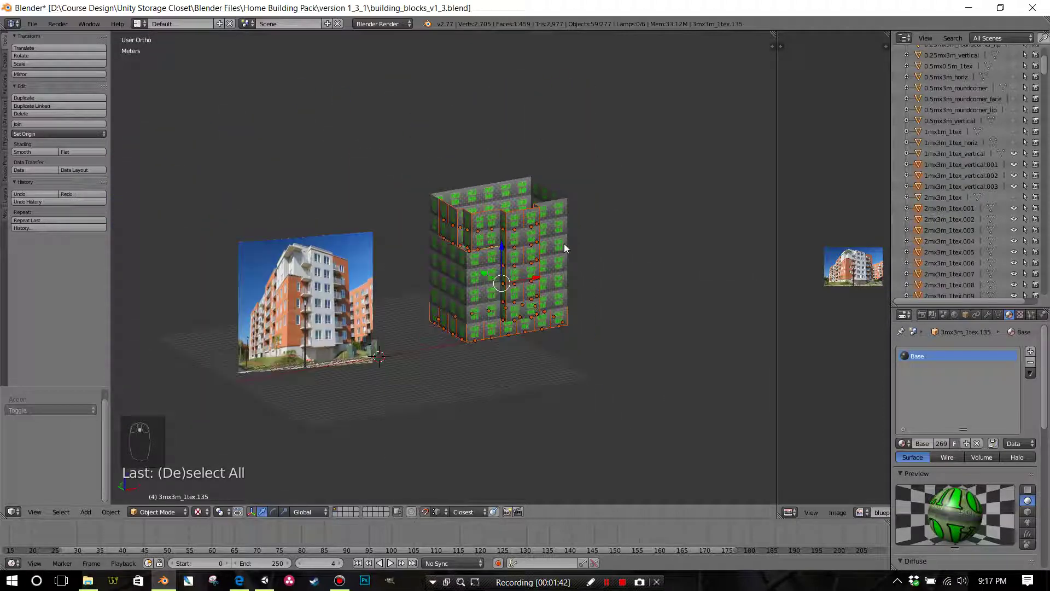
{"action": "key", "text": "g"}
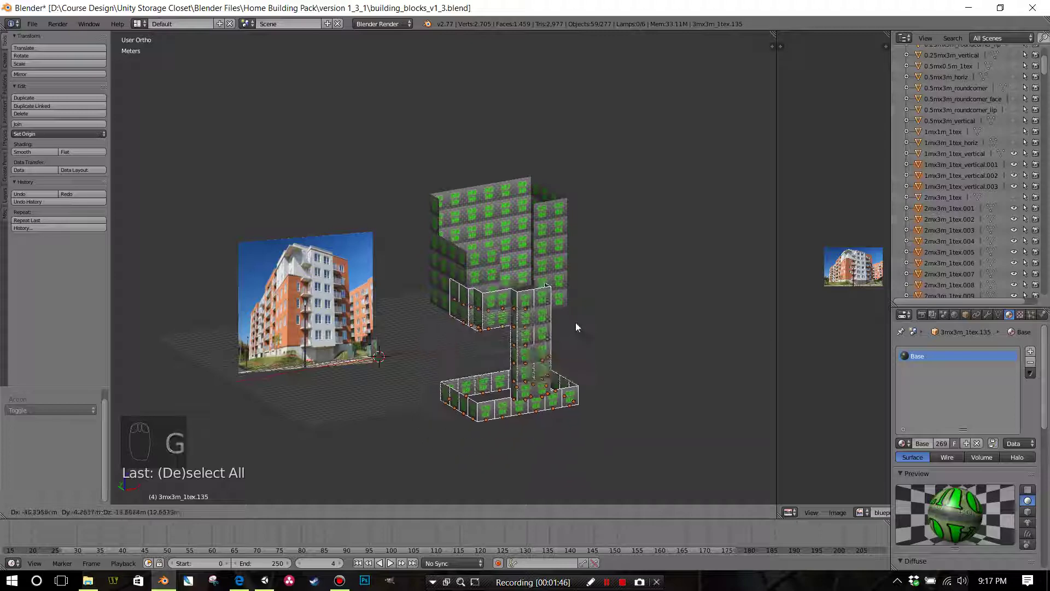
{"action": "left_click", "coordinate": [600, 324]}
{"action": "scroll", "coordinate": [545, 290], "scroll_direction": "up", "scroll_amount": 4}
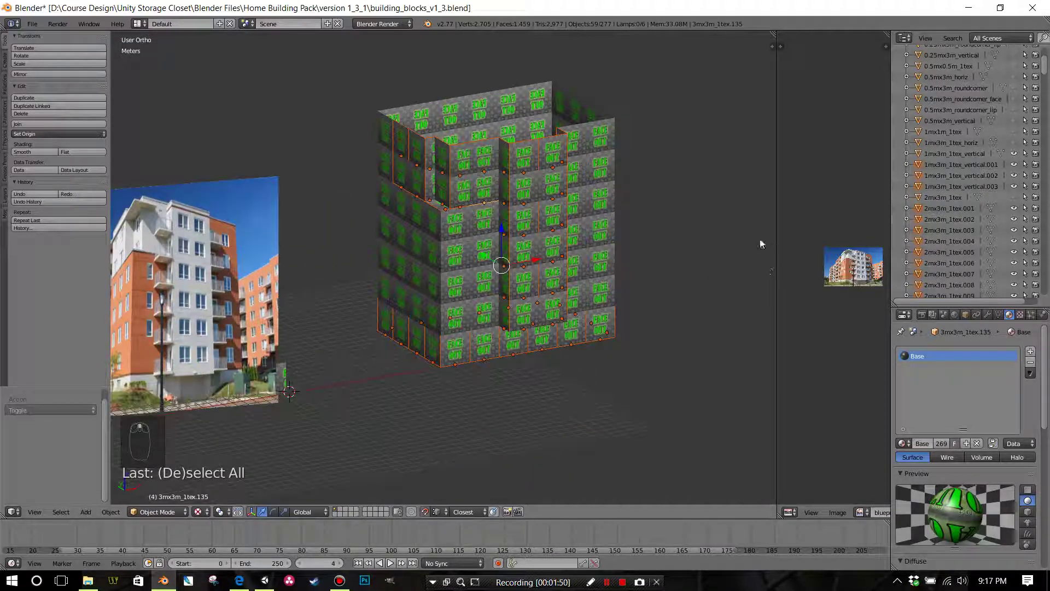
Step: Join the selected wall panels into a single object and check it with a cancelled test move
{"action": "scroll", "coordinate": [910, 216], "scroll_direction": "down", "scroll_amount": 5}
{"action": "scroll", "coordinate": [677, 301], "scroll_direction": "up", "scroll_amount": 3}
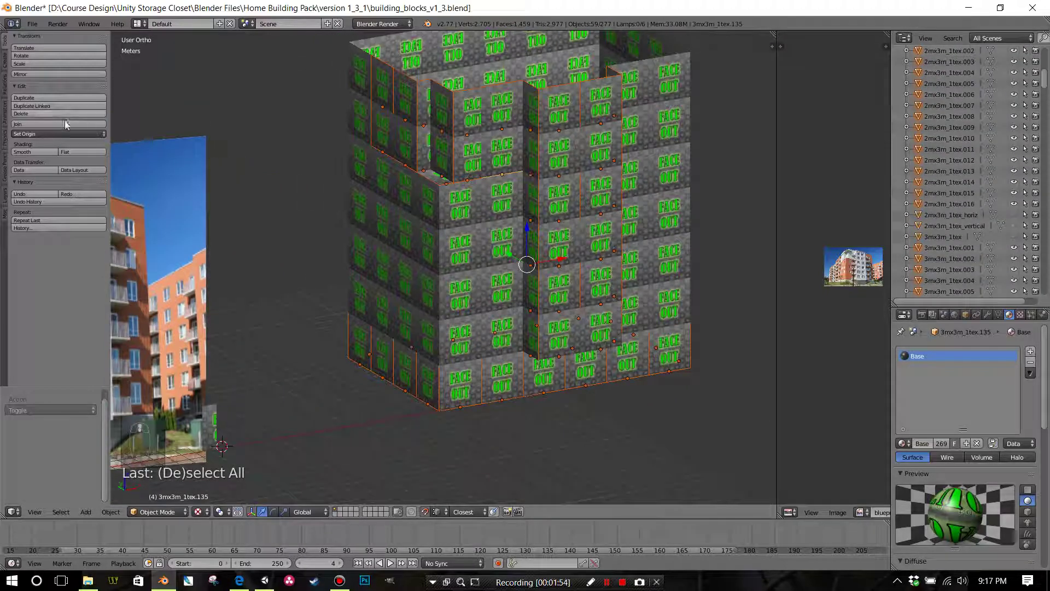
{"action": "scroll", "coordinate": [498, 218], "scroll_direction": "down", "scroll_amount": 2}
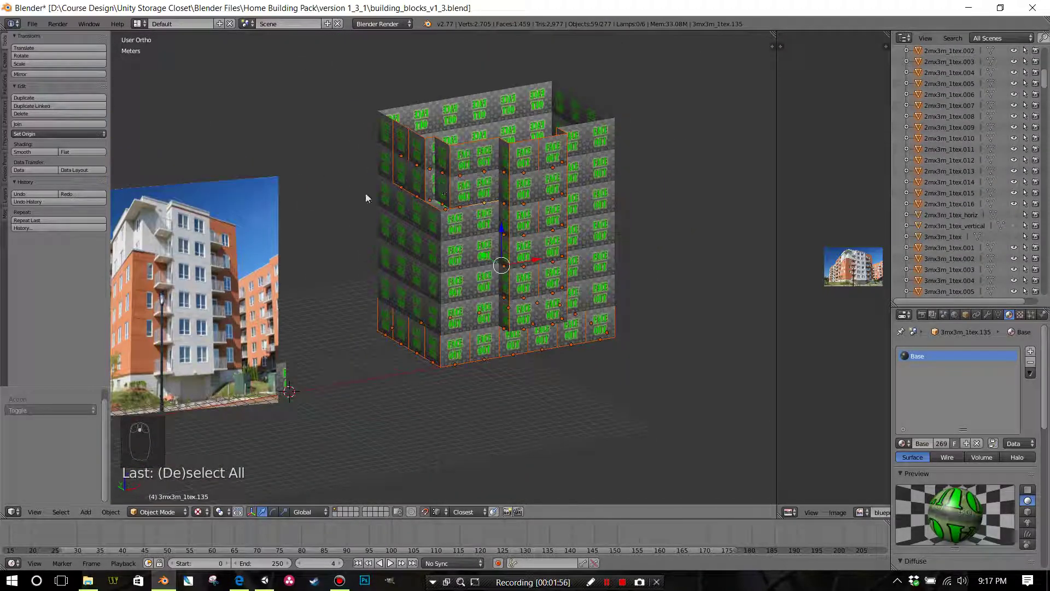
{"action": "left_click", "coordinate": [50, 123]}
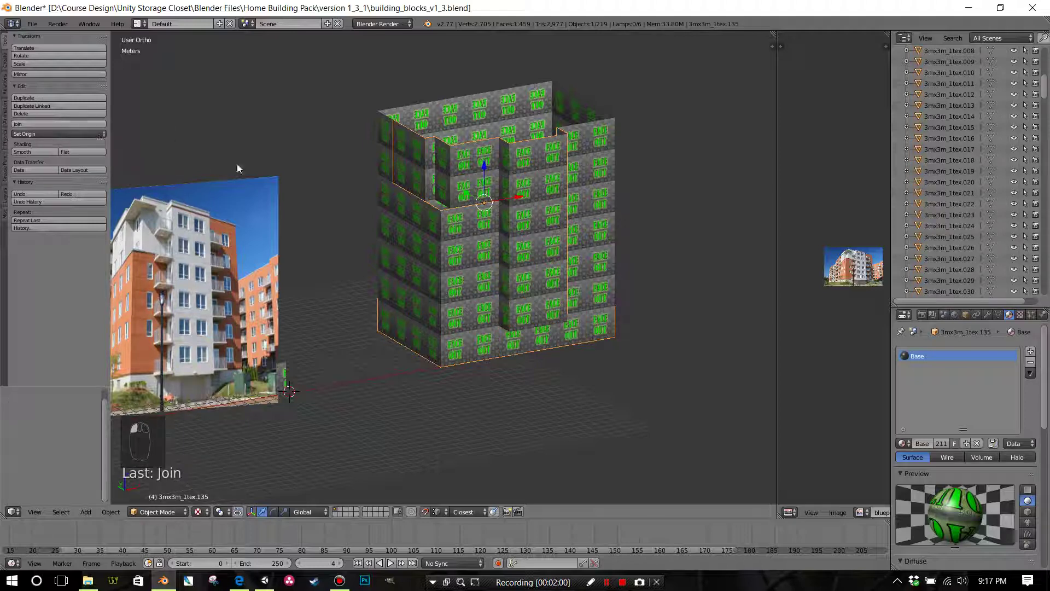
{"action": "key", "text": "g"}
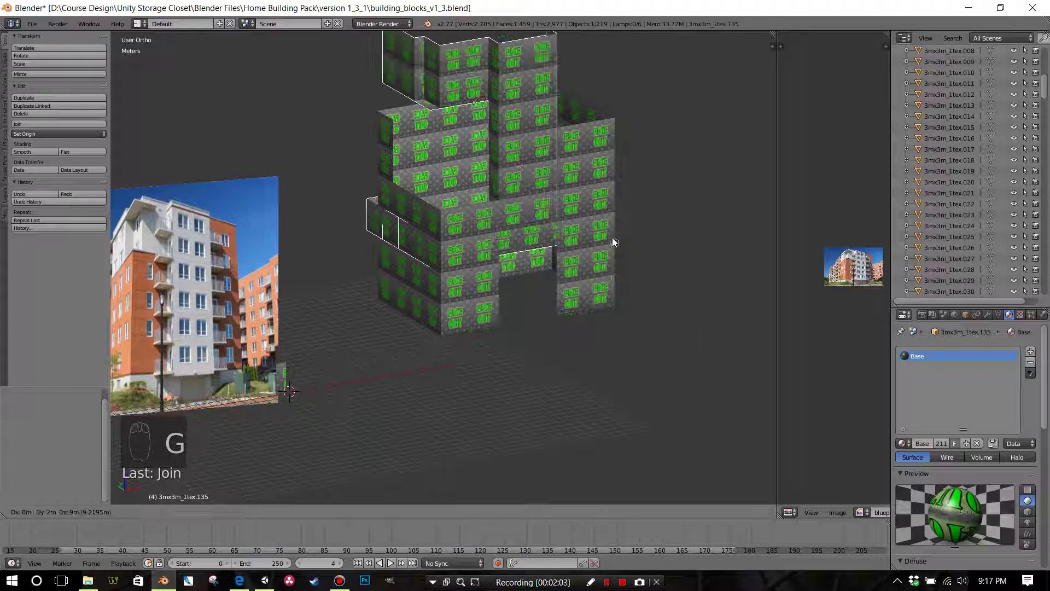
{"action": "right_click", "coordinate": [612, 237]}
Step: Rename the joined wall section as marble in the object list
{"action": "scroll", "coordinate": [979, 219], "scroll_direction": "down", "scroll_amount": 8}
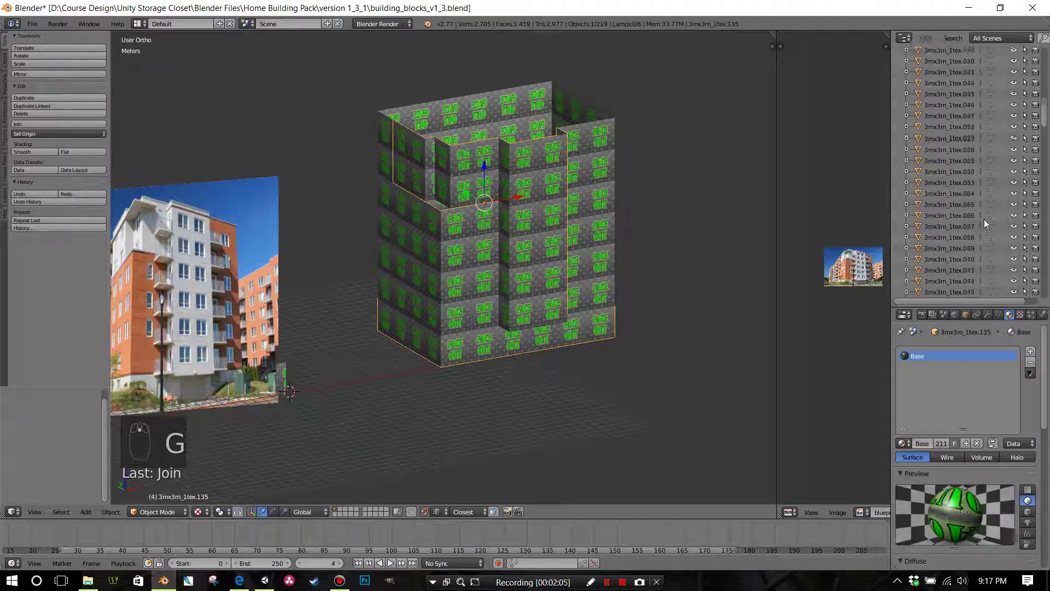
{"action": "scroll", "coordinate": [982, 221], "scroll_direction": "down", "scroll_amount": 12}
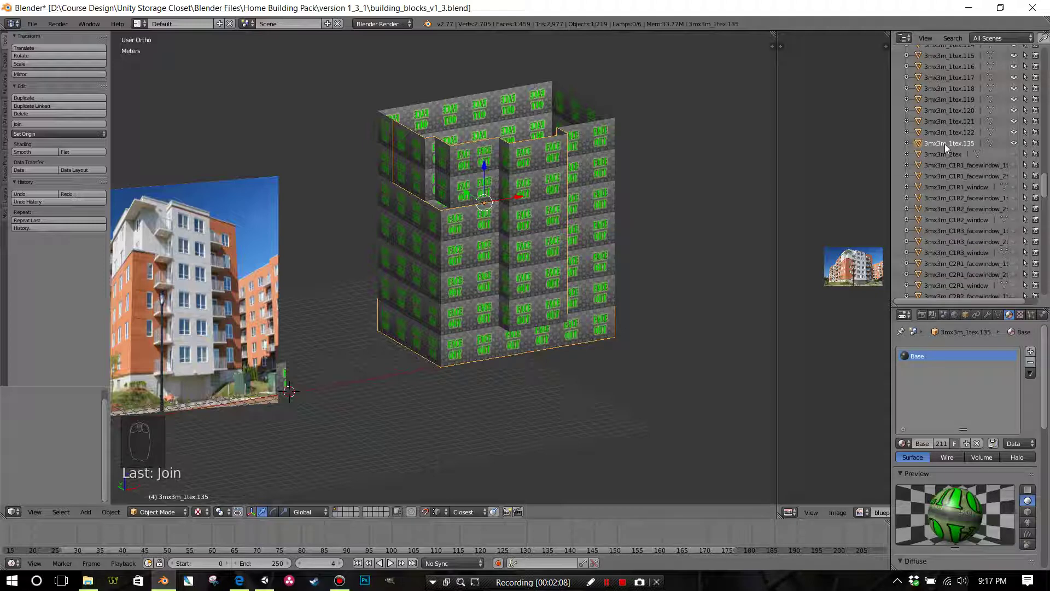
{"action": "double_click", "coordinate": [944, 144]}
{"action": "type", "text": "marble"}
{"action": "key", "text": "Return"}
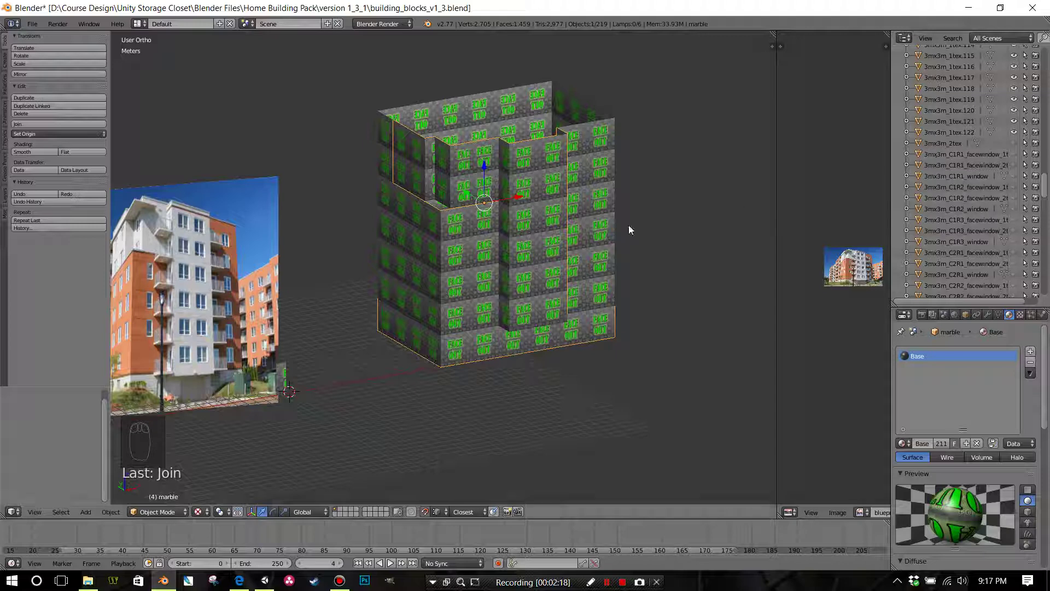
Step: Hide the marble section so that only the remaining wall panels are displayed
{"action": "scroll", "coordinate": [628, 225], "scroll_direction": "down", "scroll_amount": 2}
{"action": "scroll", "coordinate": [596, 238], "scroll_direction": "up", "scroll_amount": 1}
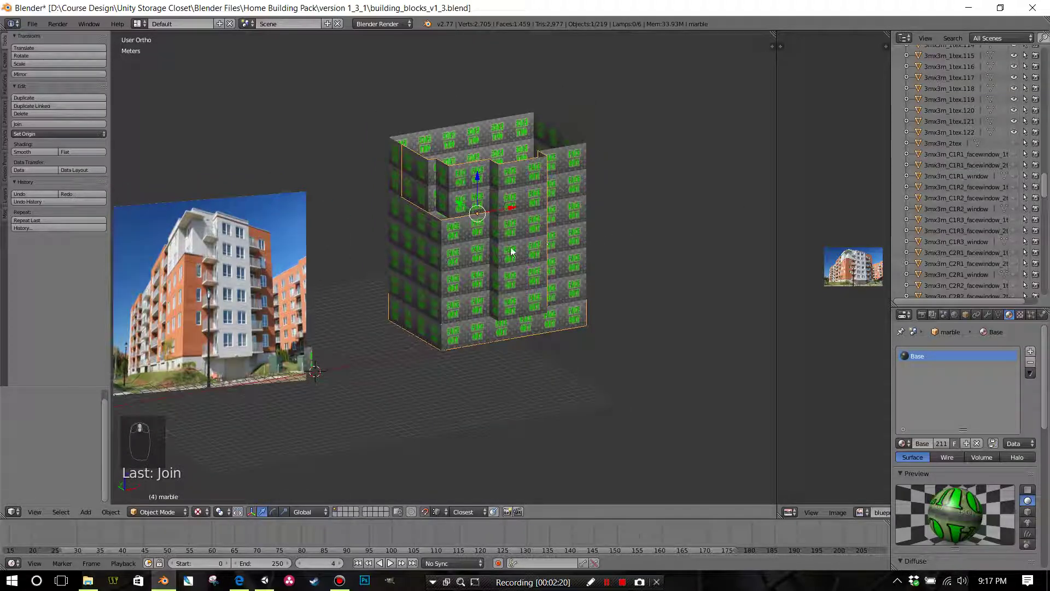
{"action": "middle_click_drag", "start_coordinate": [462, 236], "coordinate": [430, 257]}
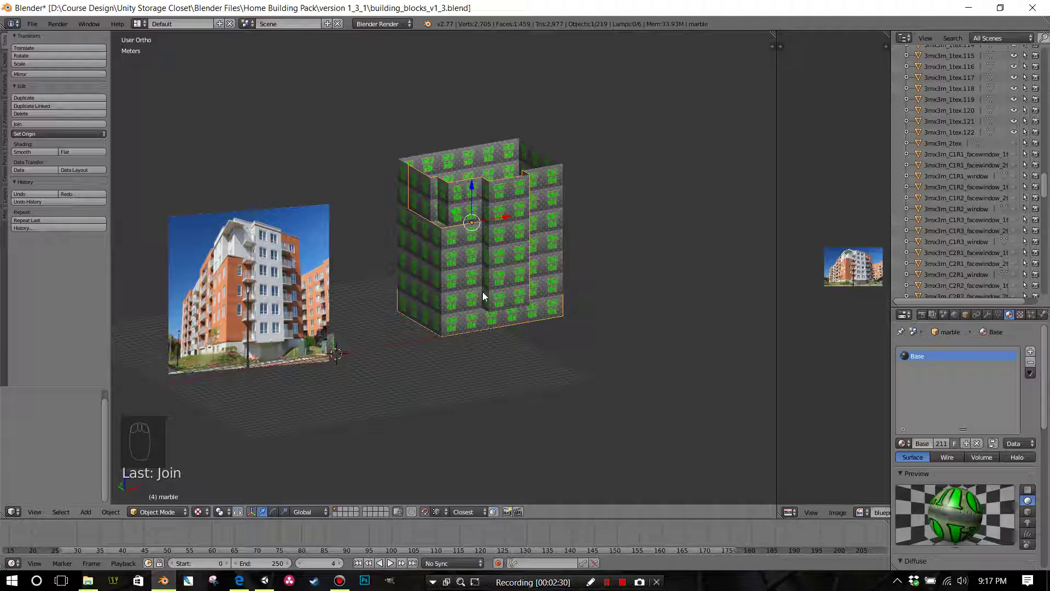
{"action": "scroll", "coordinate": [478, 288], "scroll_direction": "down", "scroll_amount": 2}
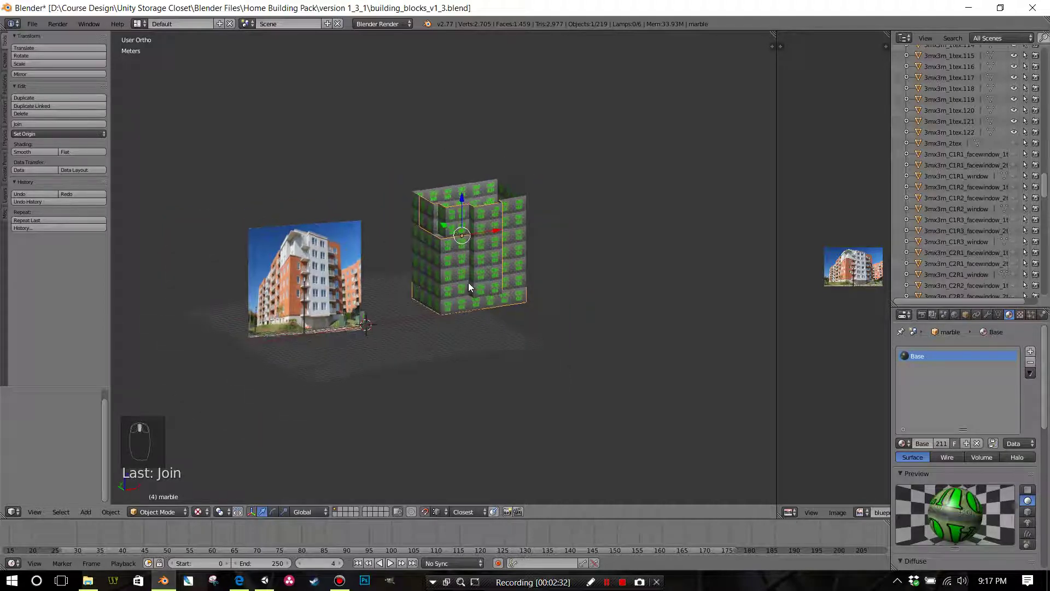
{"action": "mouse_move", "coordinate": [468, 282]}
{"action": "middle_mouse_down"}
{"action": "mouse_move", "coordinate": [451, 274]}
{"action": "mouse_move", "coordinate": [484, 278]}
{"action": "middle_mouse_up"}
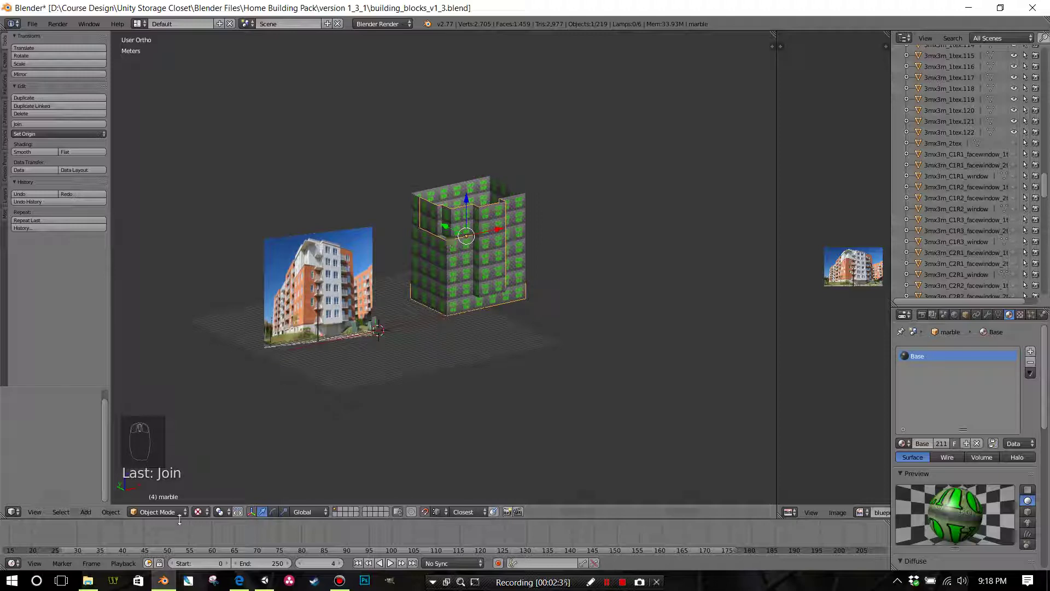
{"action": "left_click", "coordinate": [110, 512]}
{"action": "mouse_move", "coordinate": [150, 168]}
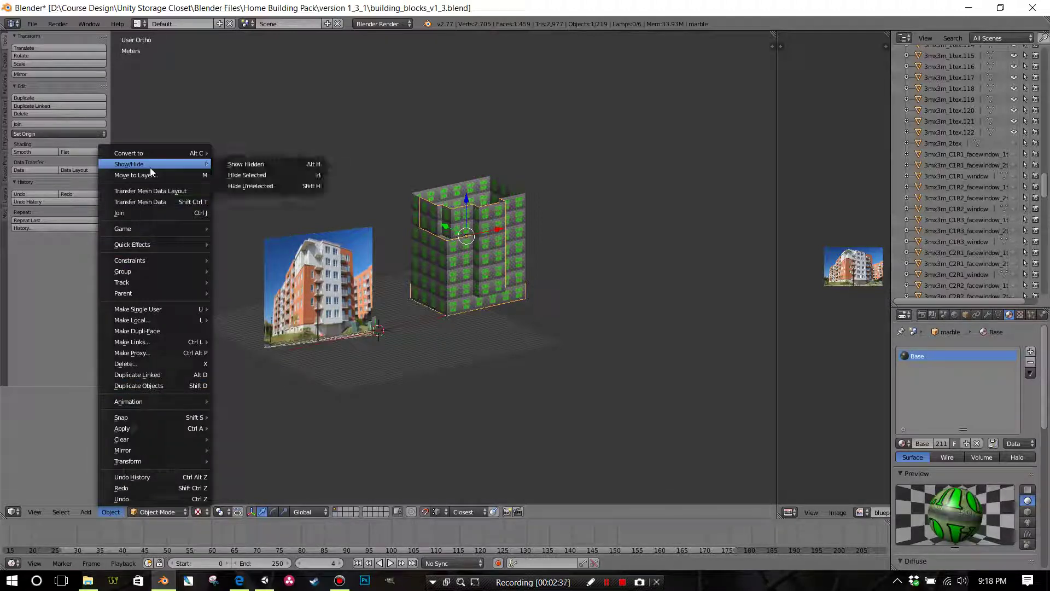
{"action": "left_click", "coordinate": [233, 176]}
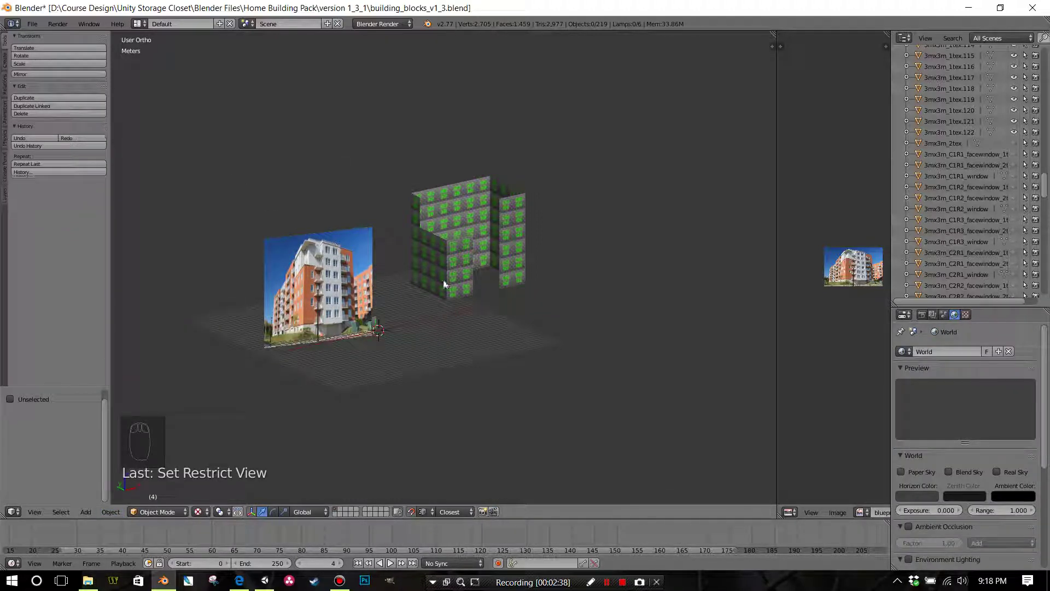
Step: Select all the remaining wall panels together and check the selection with a cancelled test move
{"action": "mouse_move", "coordinate": [443, 279]}
{"action": "middle_mouse_down"}
{"action": "mouse_move", "coordinate": [465, 234]}
{"action": "mouse_move", "coordinate": [451, 276]}
{"action": "middle_mouse_up"}
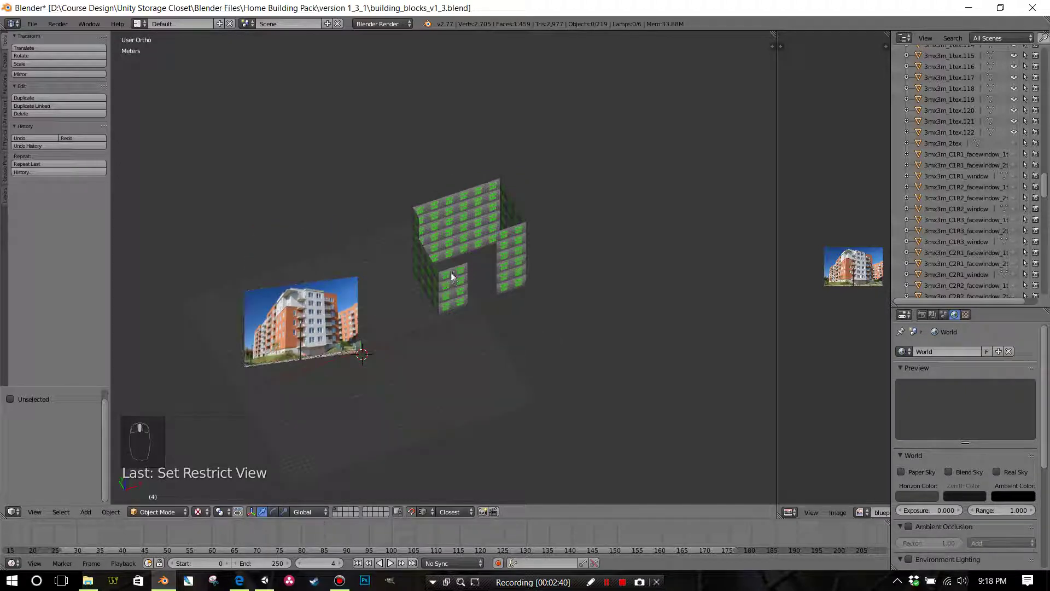
{"action": "key", "text": "b"}
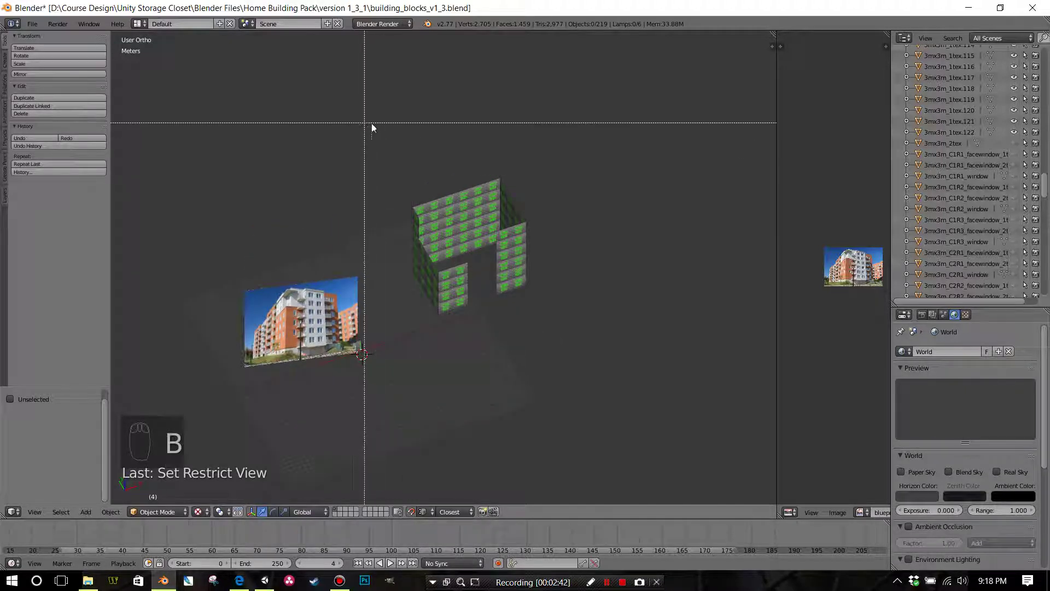
{"action": "left_click_drag", "start_coordinate": [371, 123], "coordinate": [609, 329]}
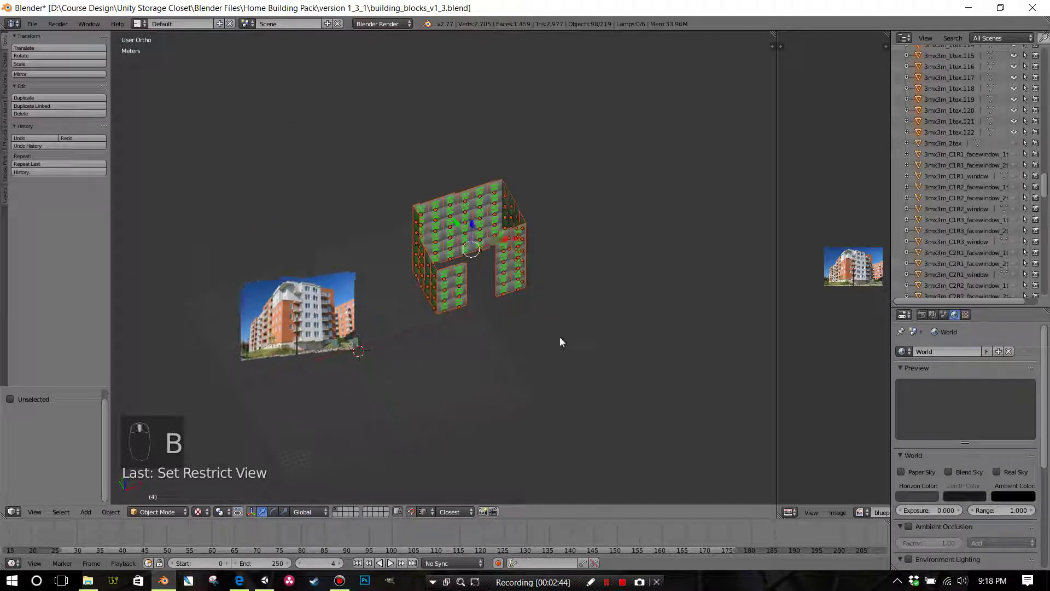
{"action": "middle_click_drag", "start_coordinate": [561, 340], "coordinate": [586, 294]}
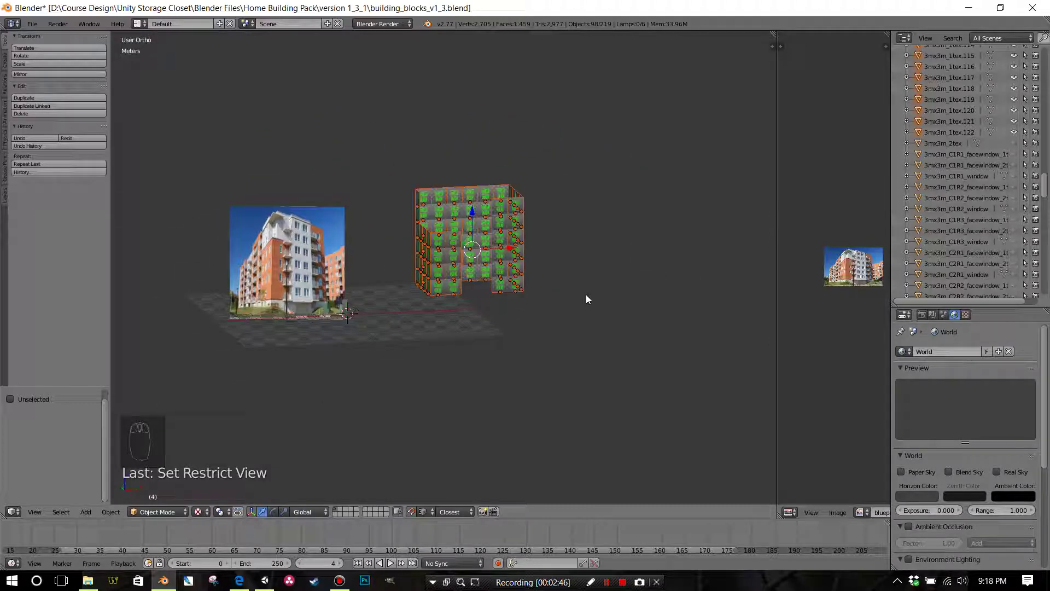
{"action": "key", "text": "g"}
{"action": "right_click", "coordinate": [619, 217]}
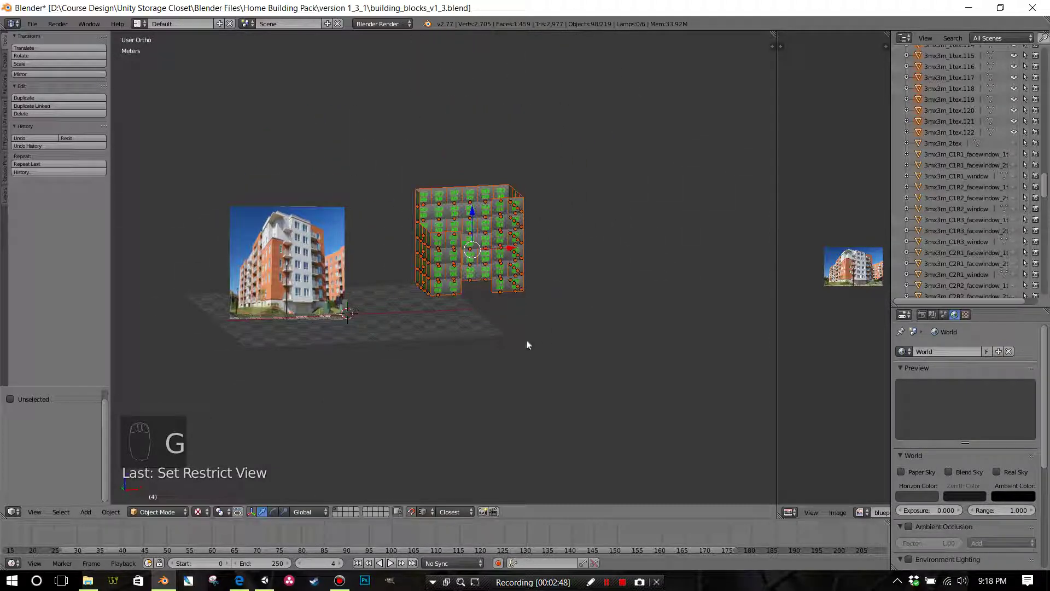
{"action": "middle_click_drag", "start_coordinate": [524, 343], "coordinate": [517, 367], "text": "shift"}
{"action": "scroll", "coordinate": [517, 366], "scroll_direction": "up", "scroll_amount": 3}
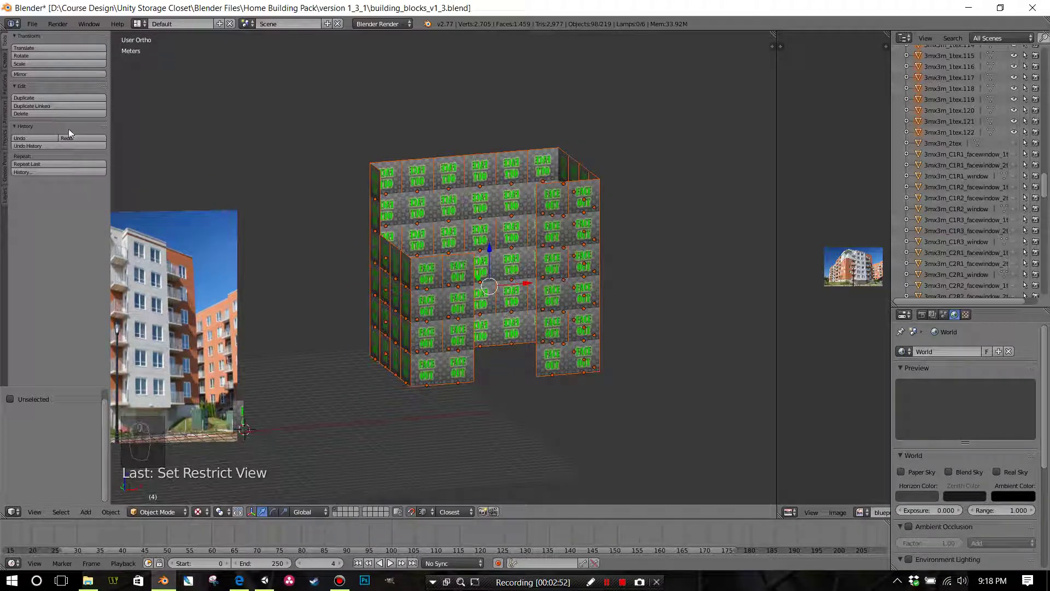
{"action": "left_click", "coordinate": [21, 36]}
{"action": "left_click", "coordinate": [21, 36]}
Step: Join all the remaining wall panels into one object, with the ground-floor front panel beside the opening as the active one
{"action": "right_click", "coordinate": [455, 365]}
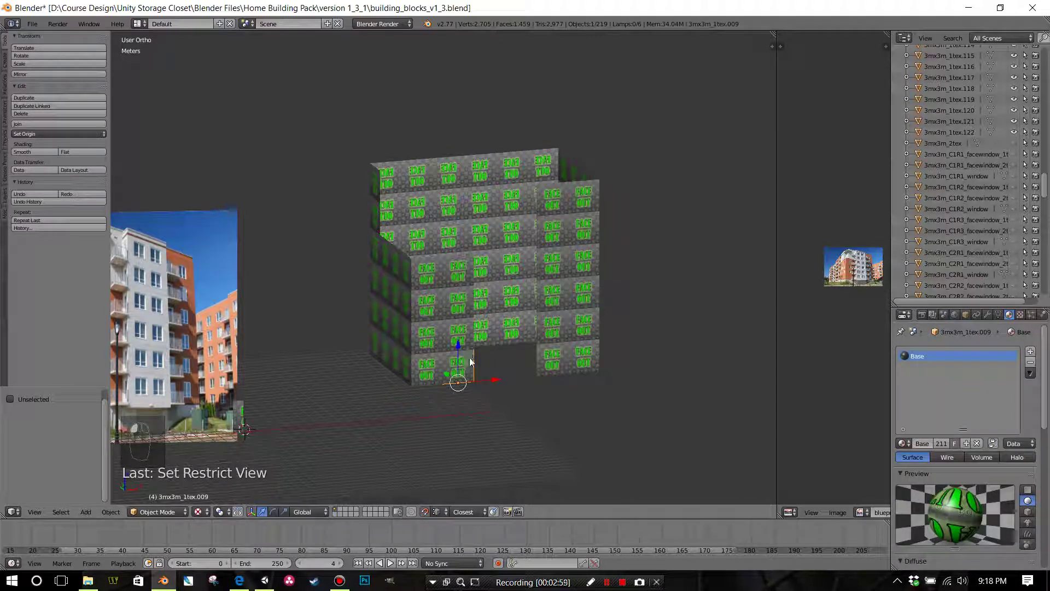
{"action": "middle_click_drag", "start_coordinate": [465, 356], "coordinate": [496, 363]}
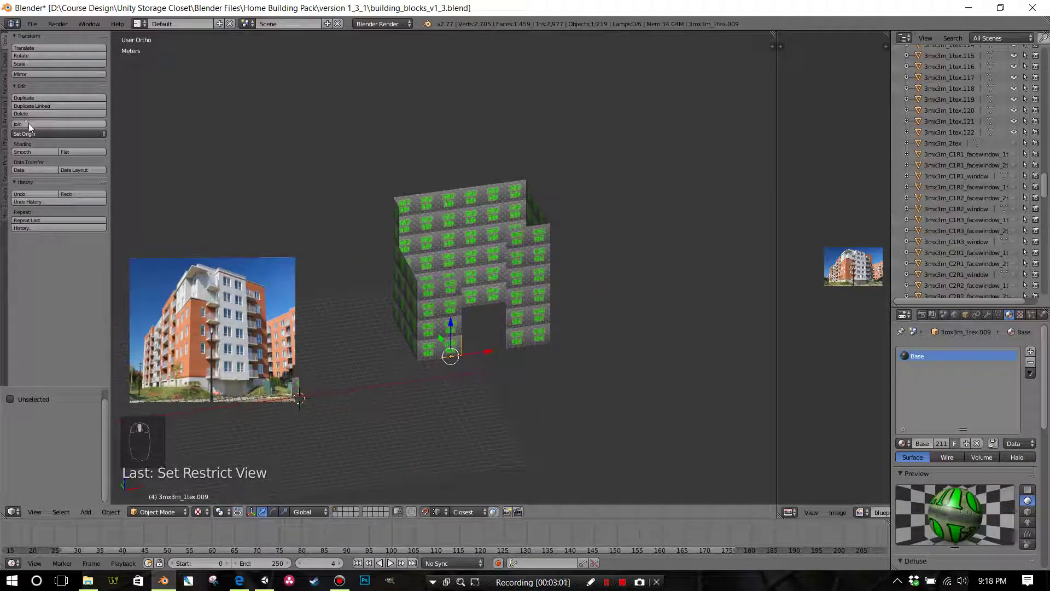
{"action": "key", "text": "b"}
{"action": "left_click_drag", "start_coordinate": [364, 141], "coordinate": [627, 419]}
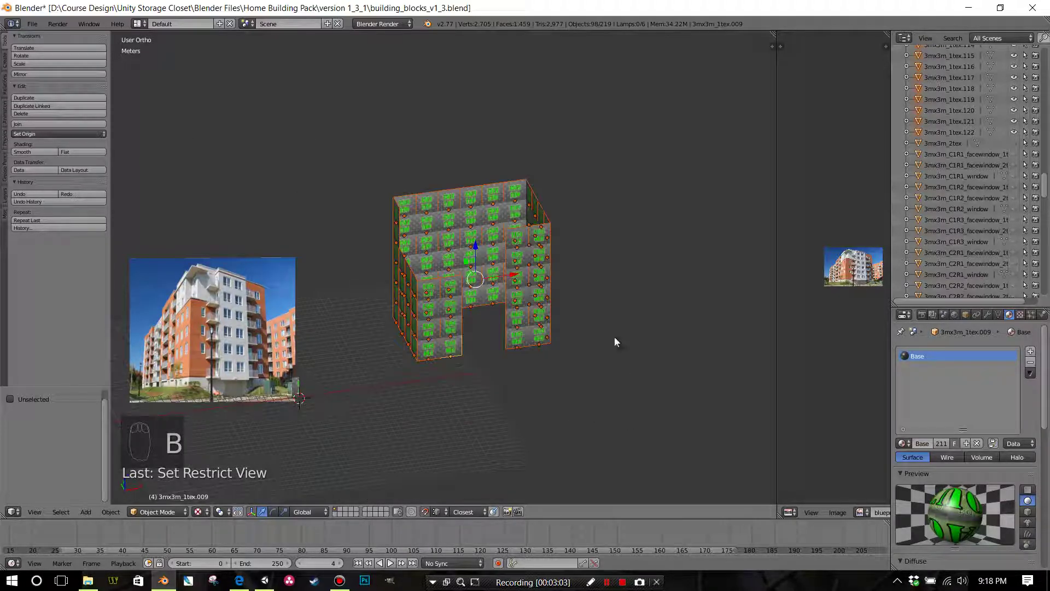
{"action": "left_click", "coordinate": [31, 124]}
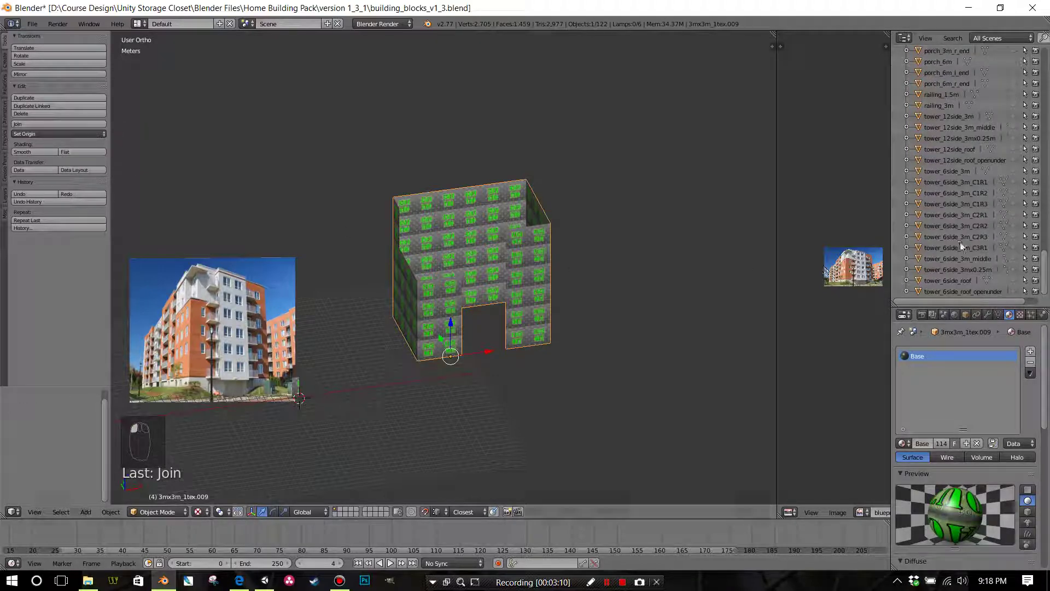
Step: Rename the newly joined wall object as brick in the object list
{"action": "scroll", "coordinate": [973, 213], "scroll_direction": "up", "scroll_amount": 15}
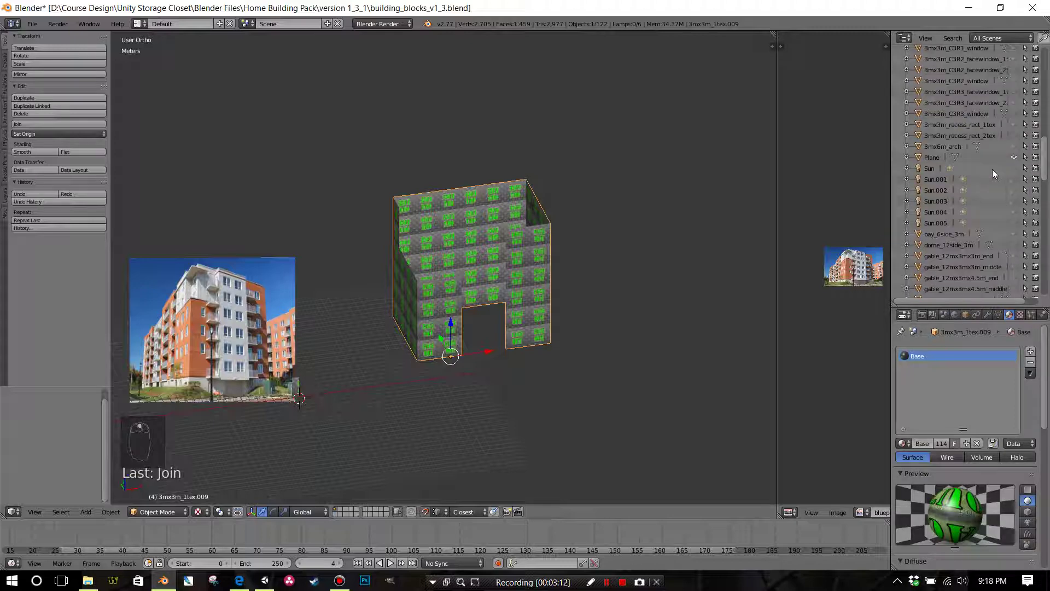
{"action": "scroll", "coordinate": [991, 168], "scroll_direction": "up", "scroll_amount": 10}
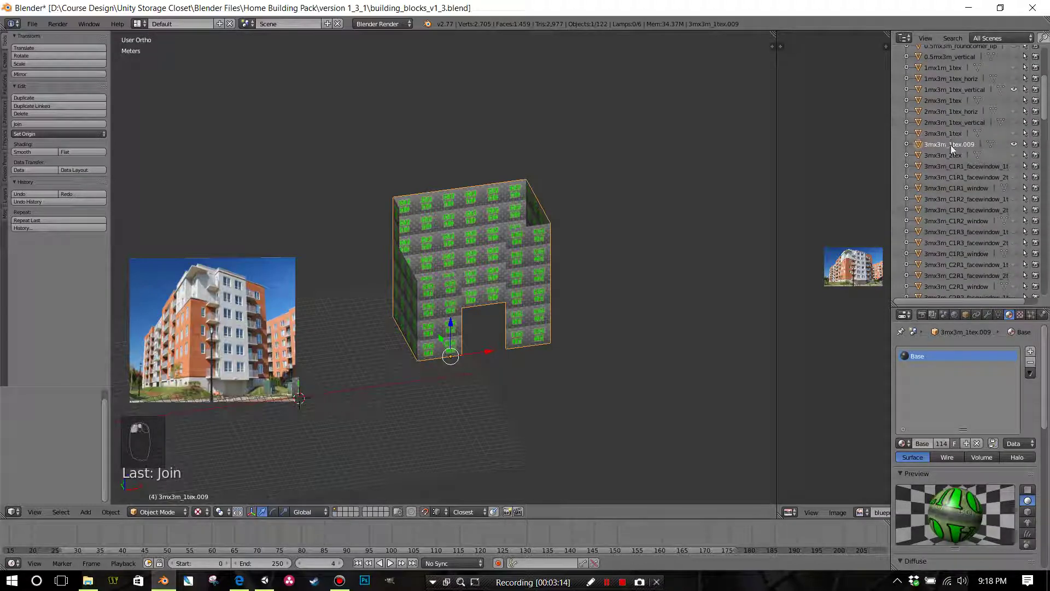
{"action": "double_click", "coordinate": [950, 145]}
{"action": "key", "text": "BackSpace"}
{"action": "type", "text": "bri"}
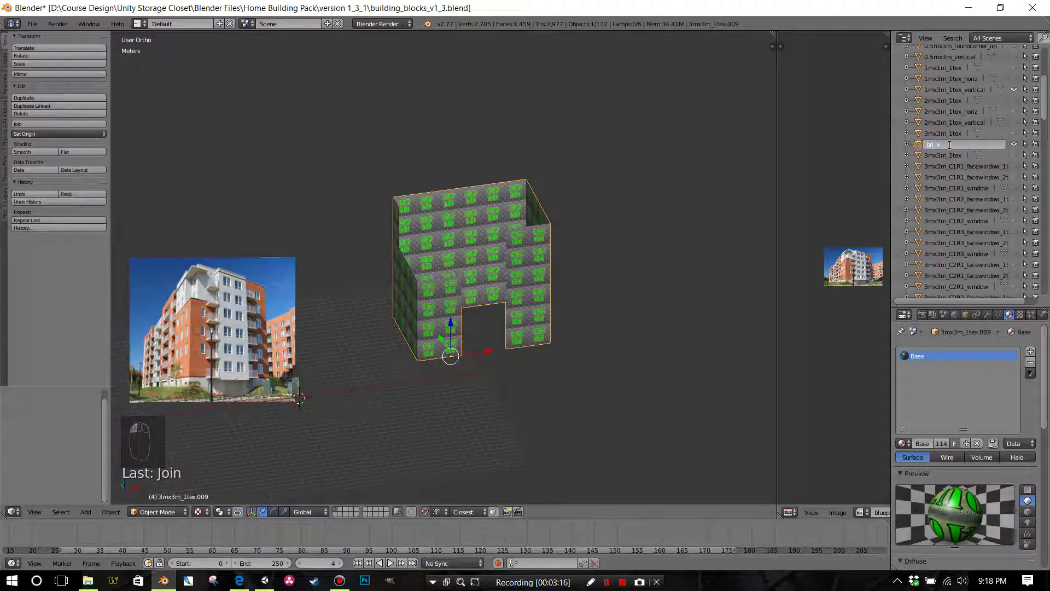
{"action": "type", "text": "ck"}
{"action": "key", "text": "Return"}
Step: Find the hidden marble section in the object list, select it and make it visible again
{"action": "middle_click_drag", "start_coordinate": [642, 276], "coordinate": [613, 281]}
{"action": "scroll", "coordinate": [989, 244], "scroll_direction": "down", "scroll_amount": 12}
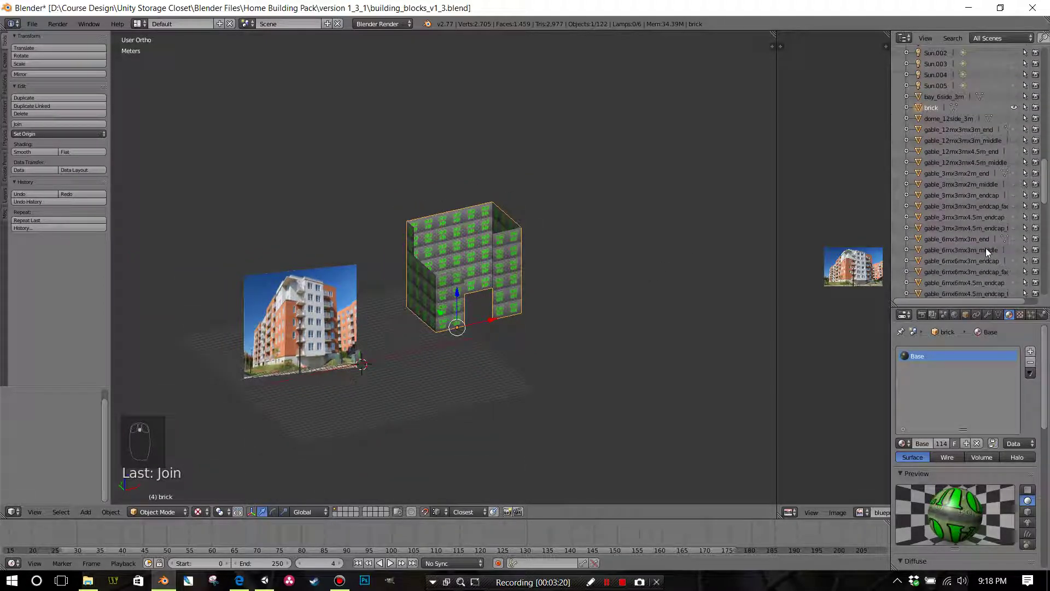
{"action": "scroll", "coordinate": [986, 248], "scroll_direction": "down", "scroll_amount": 3}
{"action": "scroll", "coordinate": [1045, 241], "scroll_direction": "down", "scroll_amount": 5}
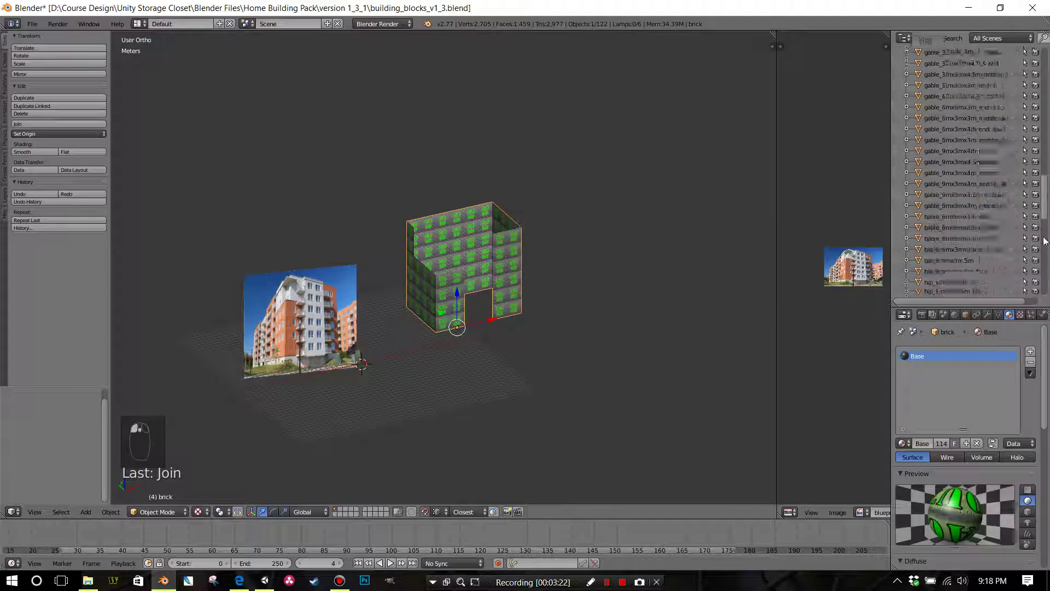
{"action": "scroll", "coordinate": [1045, 240], "scroll_direction": "down", "scroll_amount": 10}
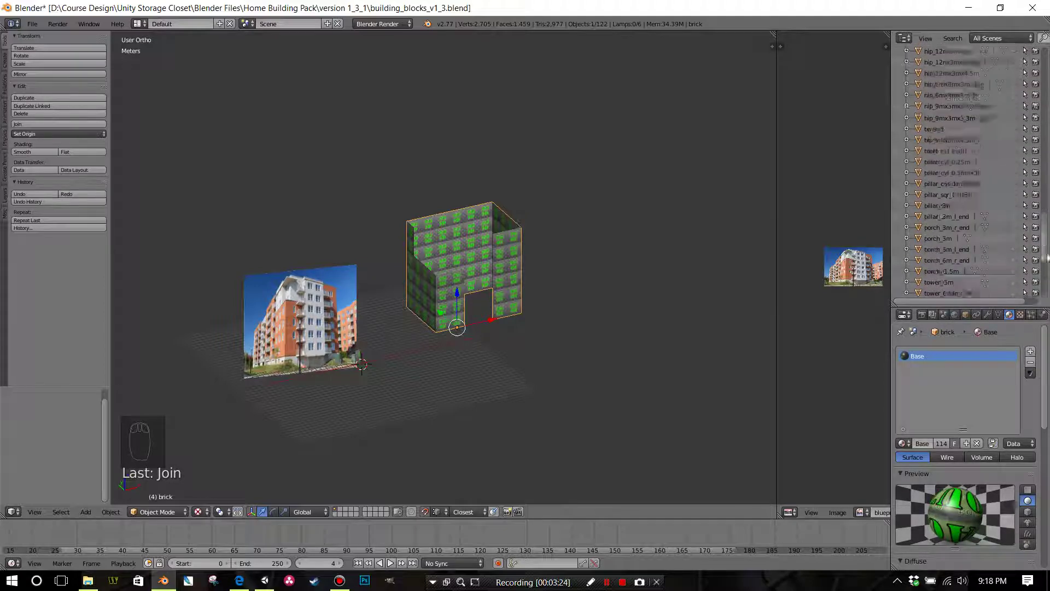
{"action": "left_click_drag", "start_coordinate": [1047, 259], "coordinate": [1049, 206]}
{"action": "scroll", "coordinate": [1046, 203], "scroll_direction": "down", "scroll_amount": 10}
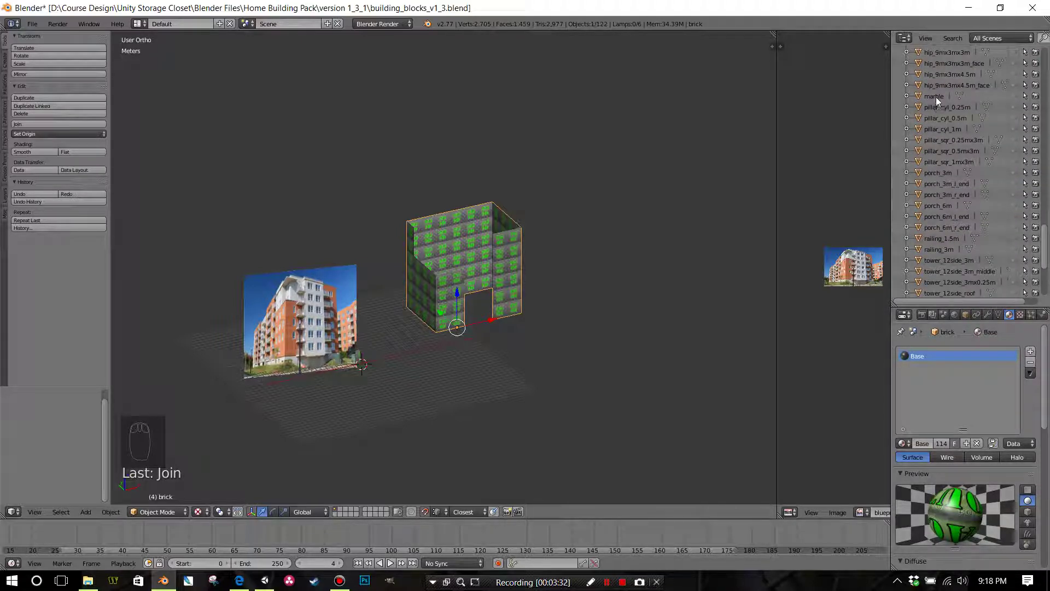
{"action": "left_click", "coordinate": [936, 96]}
{"action": "left_click", "coordinate": [1014, 96]}
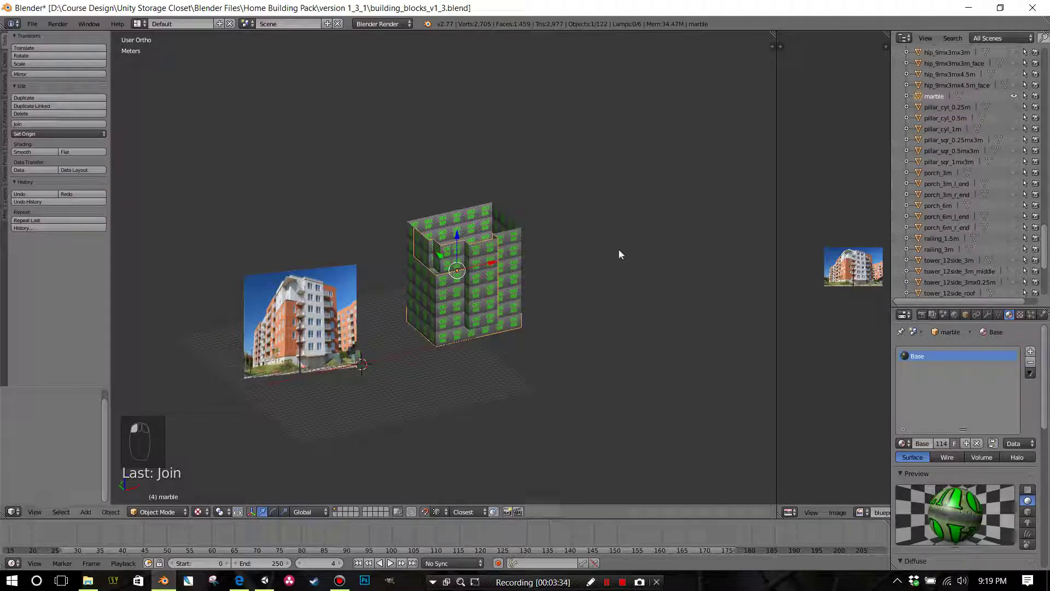
Step: Switch the marble section to Edit Mode
{"action": "scroll", "coordinate": [619, 249], "scroll_direction": "up", "scroll_amount": 2}
{"action": "scroll", "coordinate": [497, 336], "scroll_direction": "up", "scroll_amount": 3}
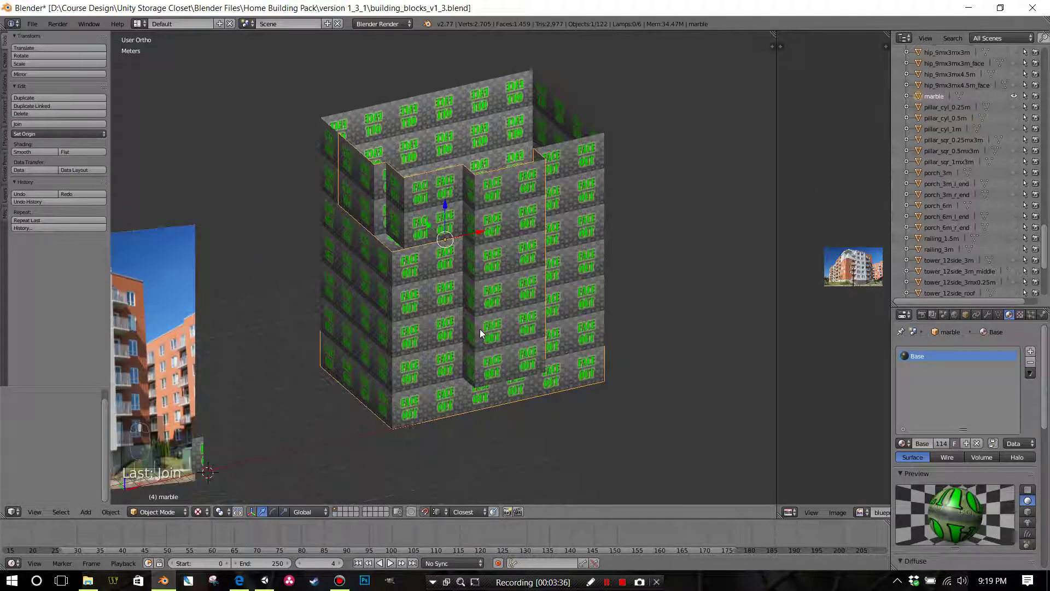
{"action": "scroll", "coordinate": [476, 356], "scroll_direction": "down", "scroll_amount": 1}
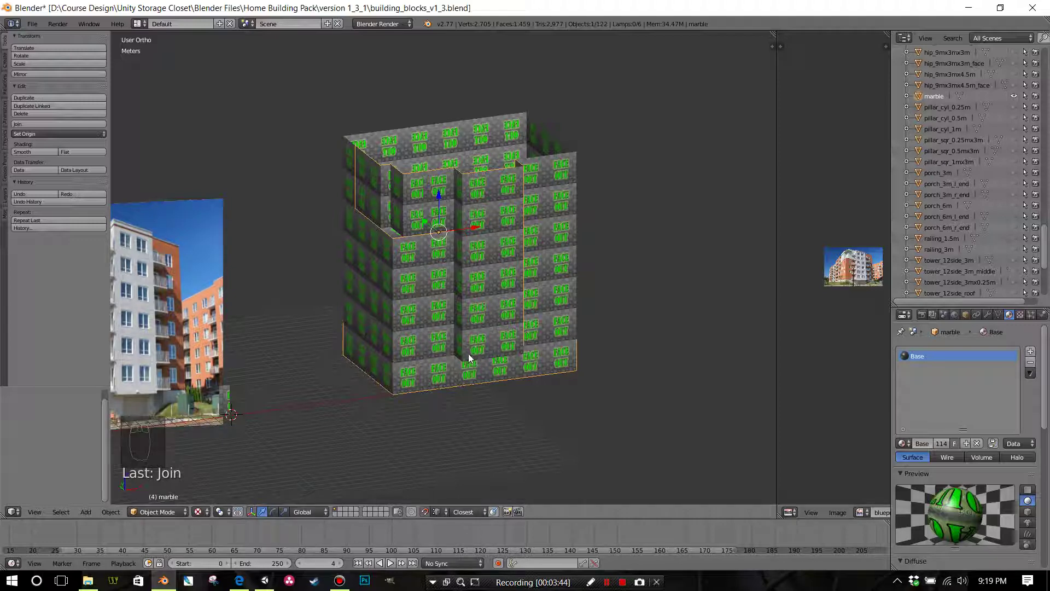
{"action": "key", "text": "Tab"}
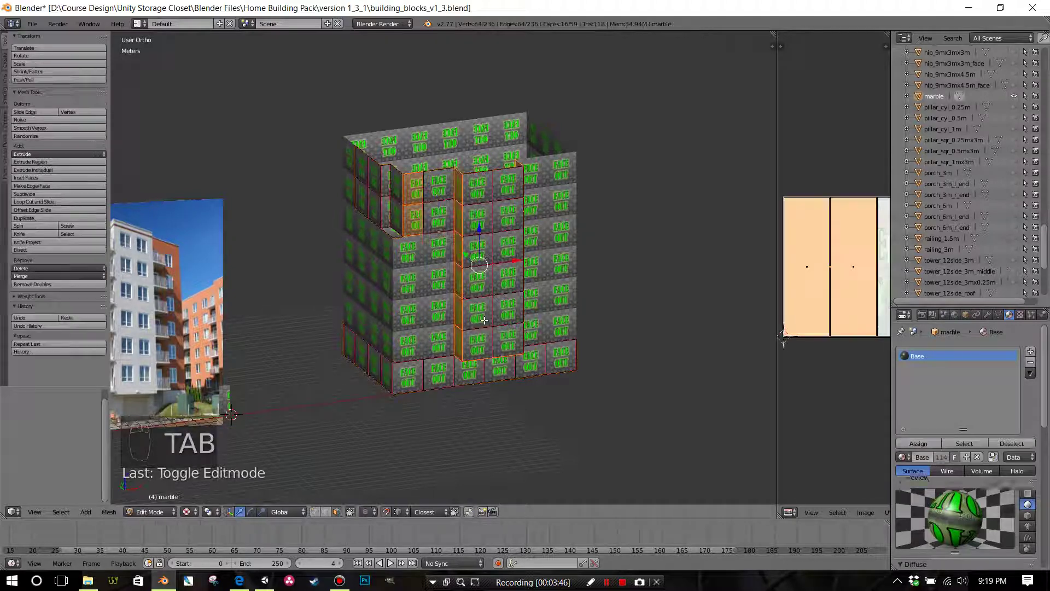
Step: Check whether adjoining panels share vertices by test-moving the middle vertex on the projecting bay's top edge, without keeping the move
{"action": "middle_click_drag", "start_coordinate": [495, 317], "coordinate": [382, 290]}
{"action": "scroll", "coordinate": [467, 302], "scroll_direction": "up", "scroll_amount": 5}
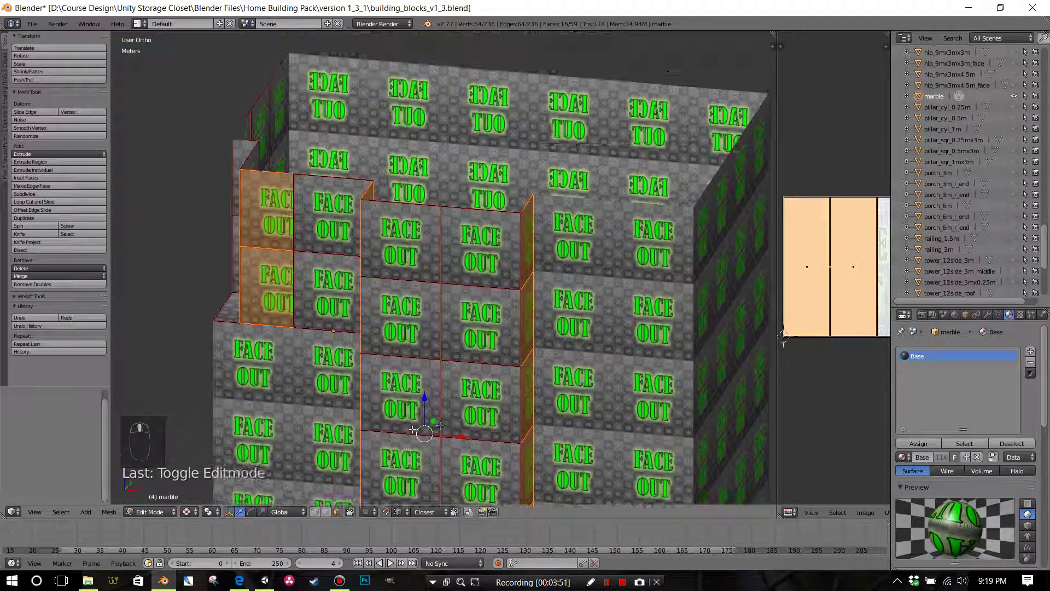
{"action": "right_click", "coordinate": [450, 208]}
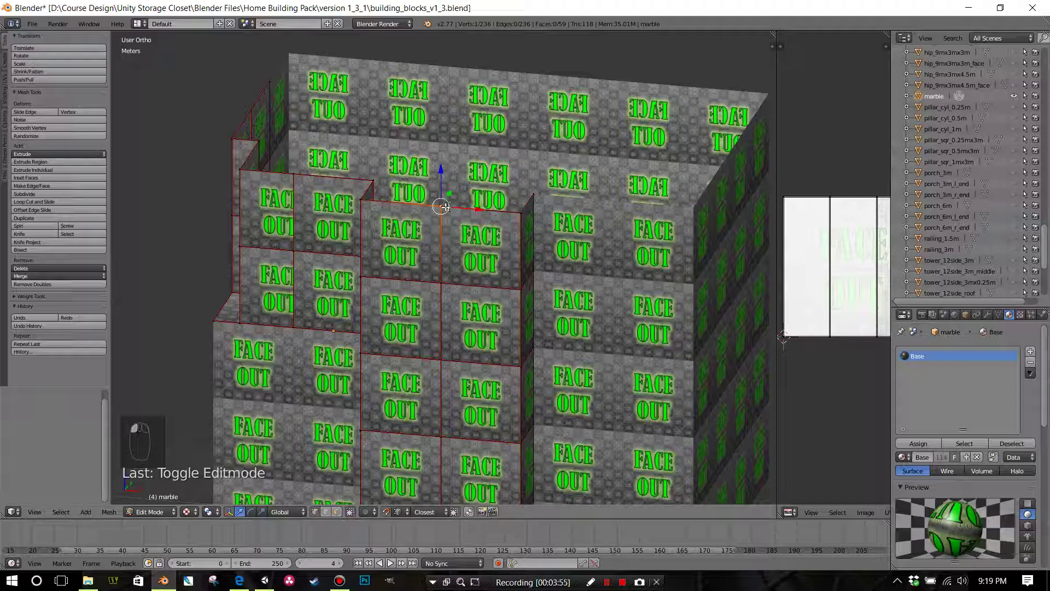
{"action": "key", "text": "g"}
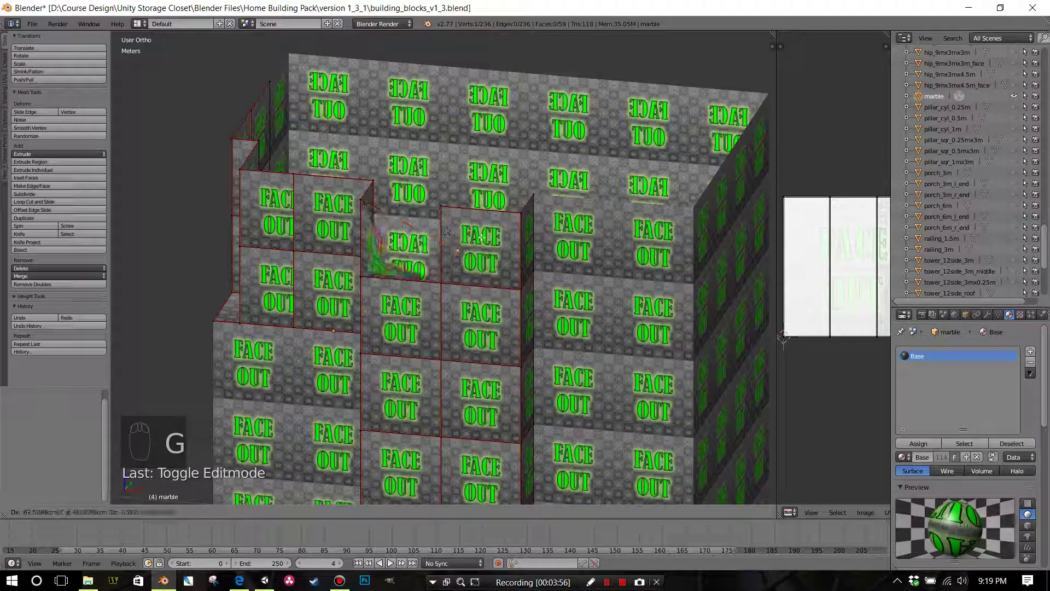
{"action": "right_click", "coordinate": [436, 222]}
{"action": "scroll", "coordinate": [436, 227], "scroll_direction": "down", "scroll_amount": 5}
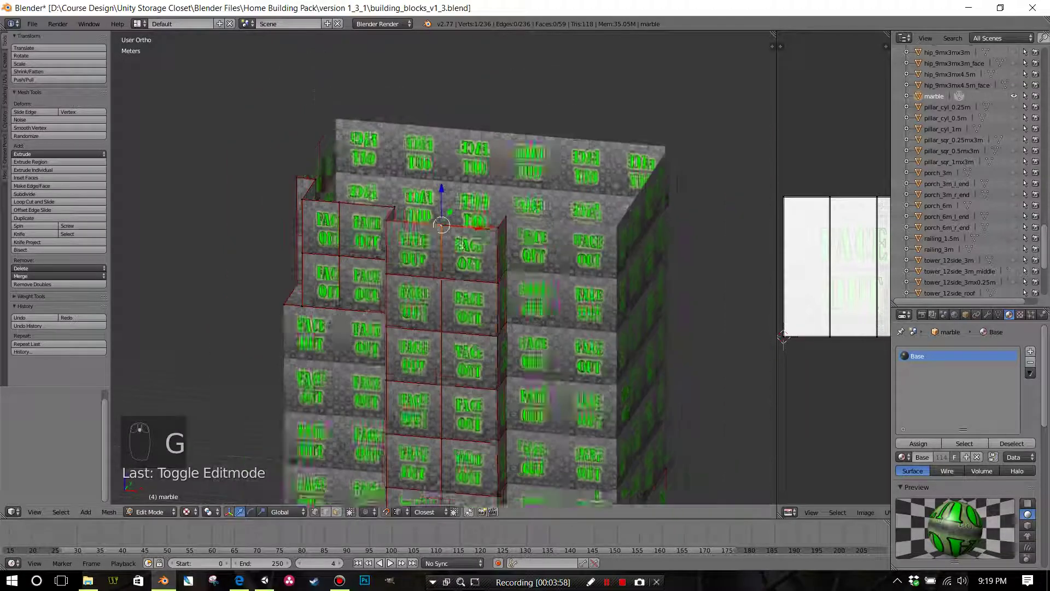
{"action": "middle_click_drag", "start_coordinate": [438, 235], "coordinate": [486, 292]}
{"action": "scroll", "coordinate": [487, 292], "scroll_direction": "down", "scroll_amount": 3}
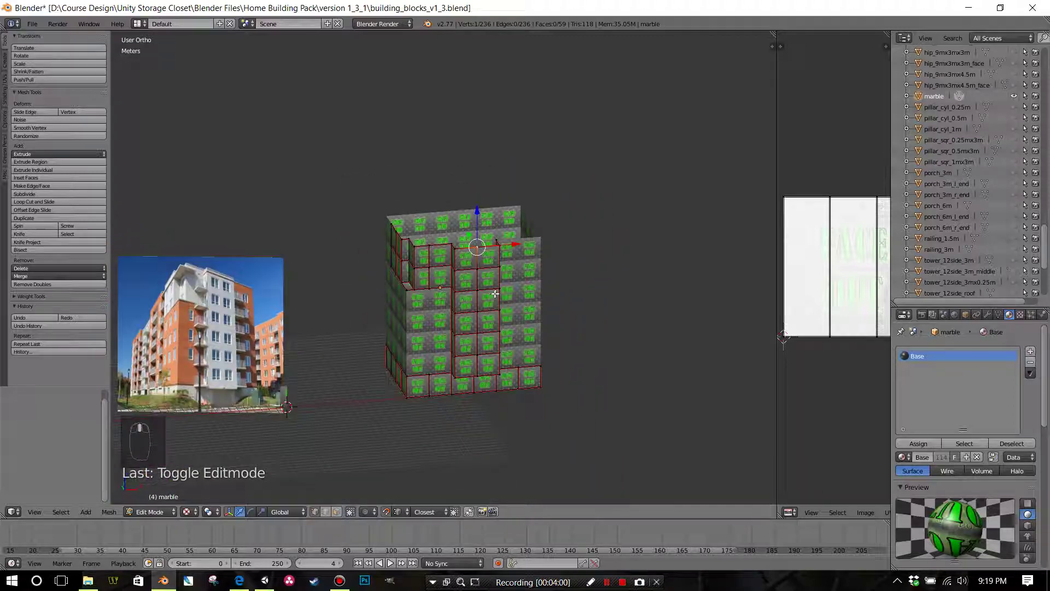
Step: Select every vertex of the marble section's mesh
{"action": "key", "text": "a"}
{"action": "key", "text": "a"}
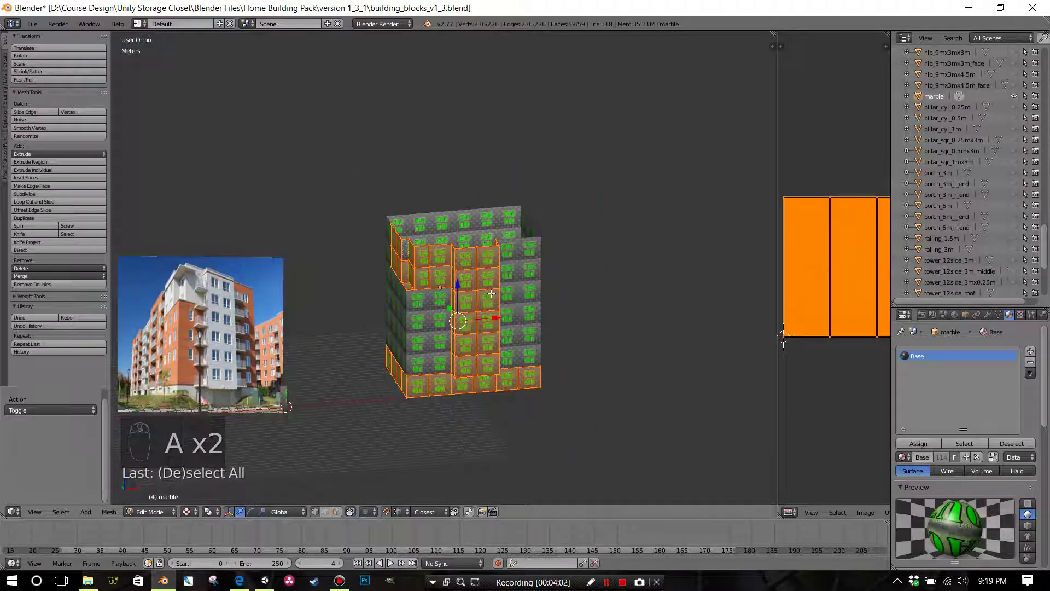
{"action": "middle_click_drag", "start_coordinate": [500, 285], "coordinate": [477, 316]}
{"action": "scroll", "coordinate": [477, 316], "scroll_direction": "up", "scroll_amount": 1}
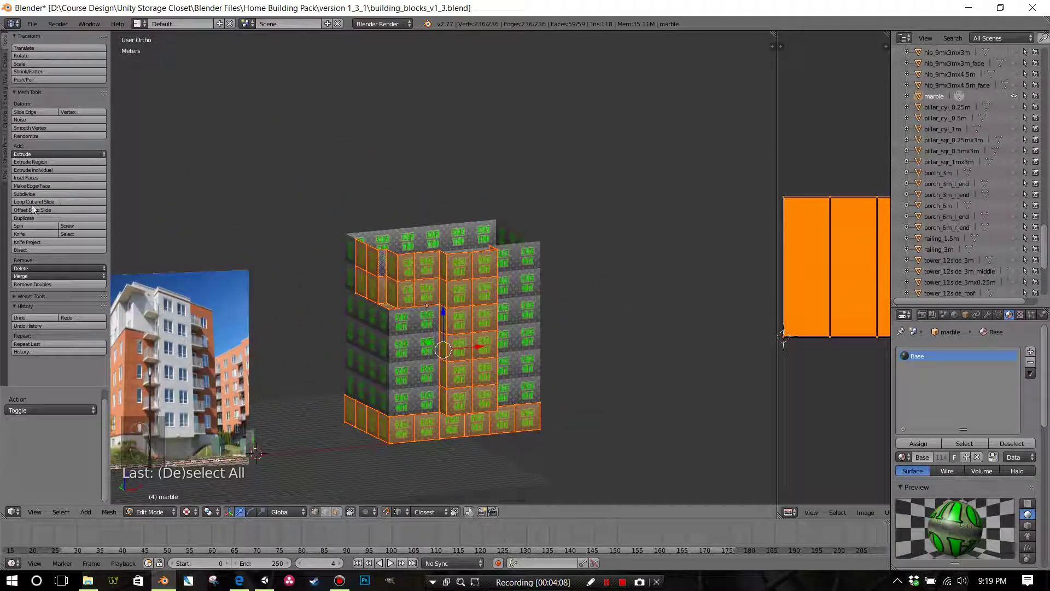
{"action": "left_click", "coordinate": [25, 276]}
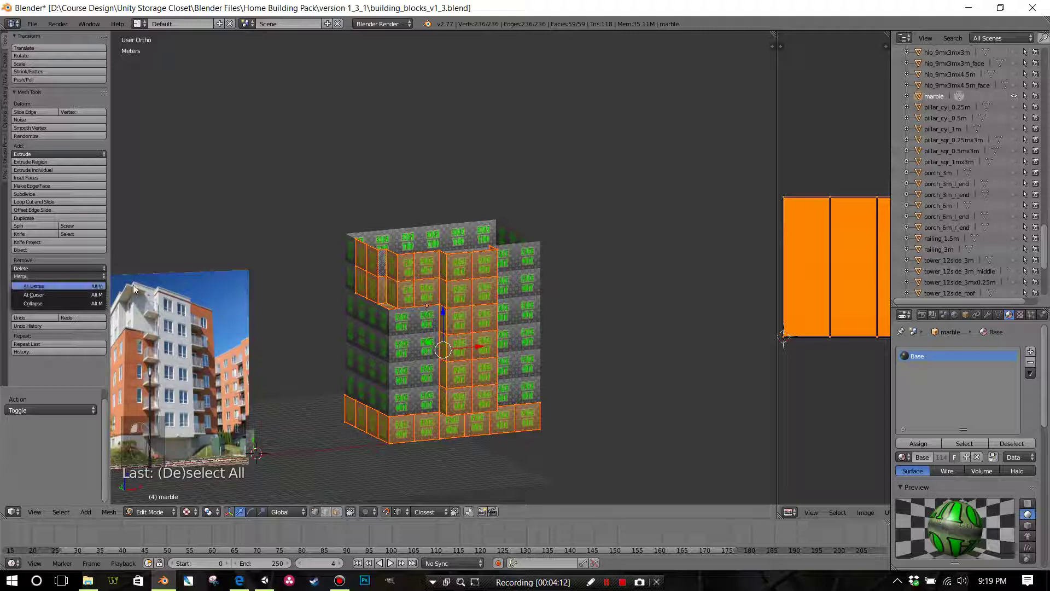
{"action": "left_click", "coordinate": [39, 277]}
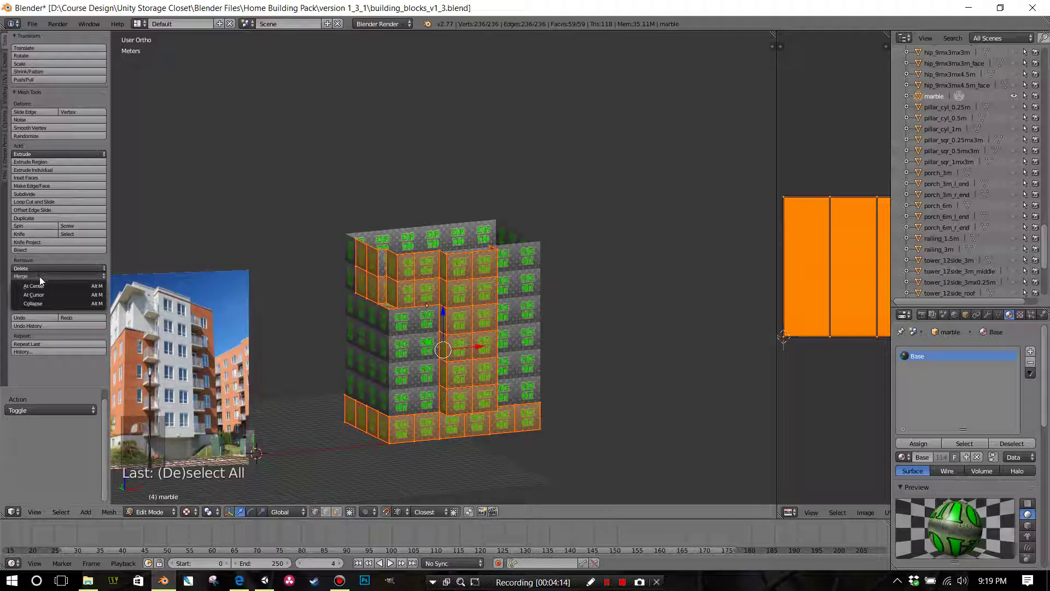
{"action": "key", "text": "Escape"}
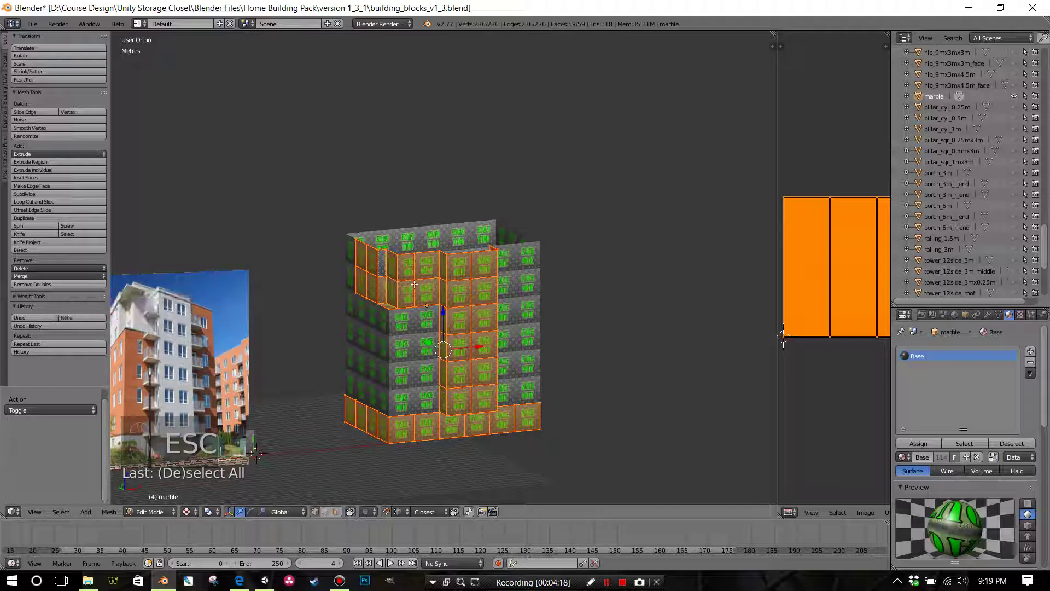
Step: Merge the marble section's overlapping vertices with Remove Doubles
{"action": "middle_click_drag", "start_coordinate": [414, 284], "coordinate": [450, 220], "text": "shift"}
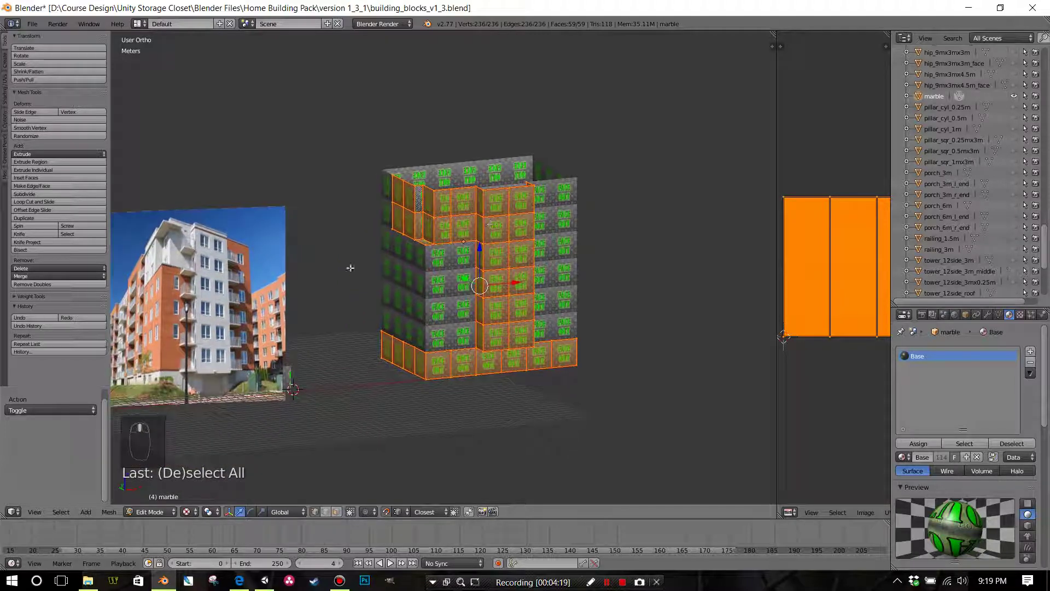
{"action": "left_click", "coordinate": [32, 285]}
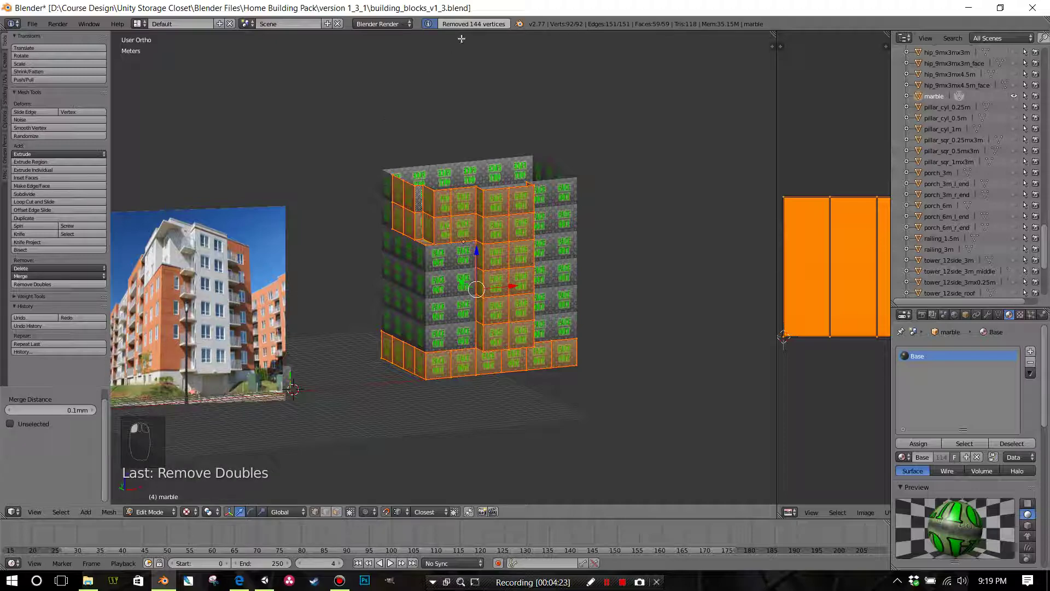
Step: Check that the marble panels are welded by test-moving the projecting bay's middle top vertex and the one below it, without keeping the moves
{"action": "scroll", "coordinate": [449, 297], "scroll_direction": "up", "scroll_amount": 4}
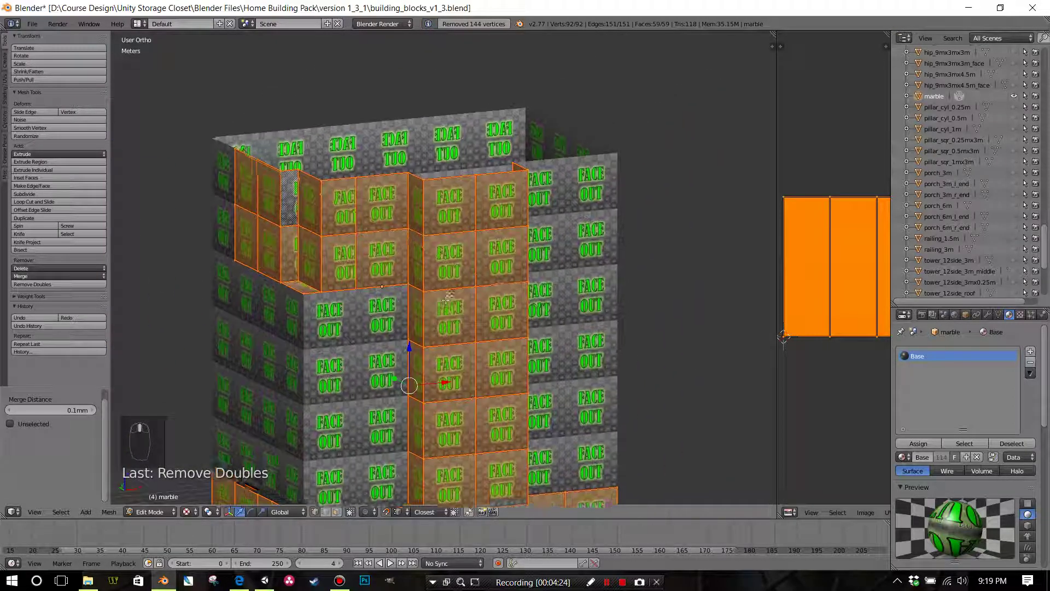
{"action": "scroll", "coordinate": [448, 297], "scroll_direction": "up", "scroll_amount": 2}
{"action": "right_click", "coordinate": [497, 160]}
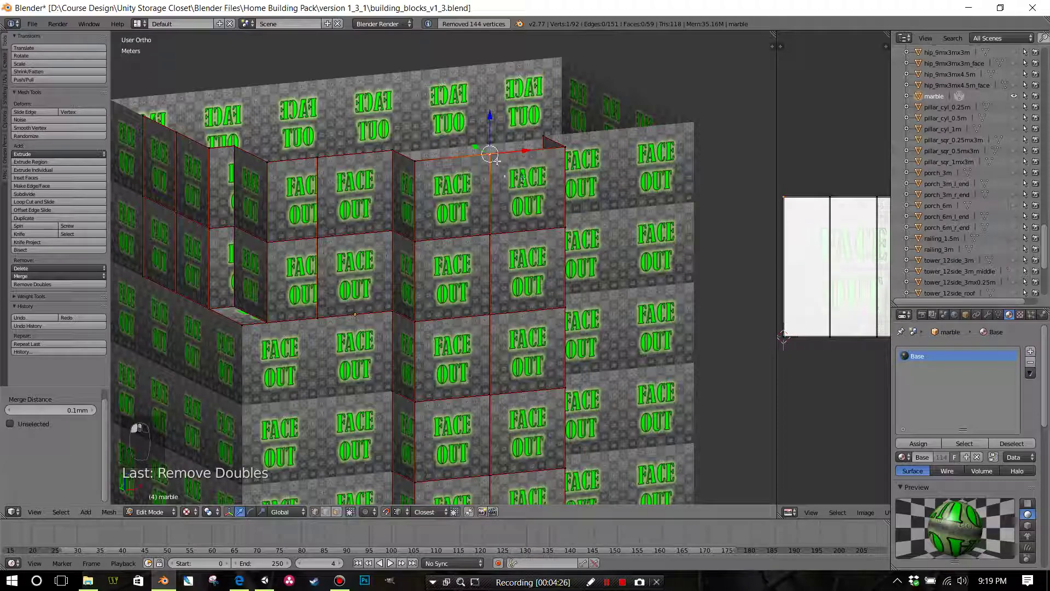
{"action": "key", "text": "g"}
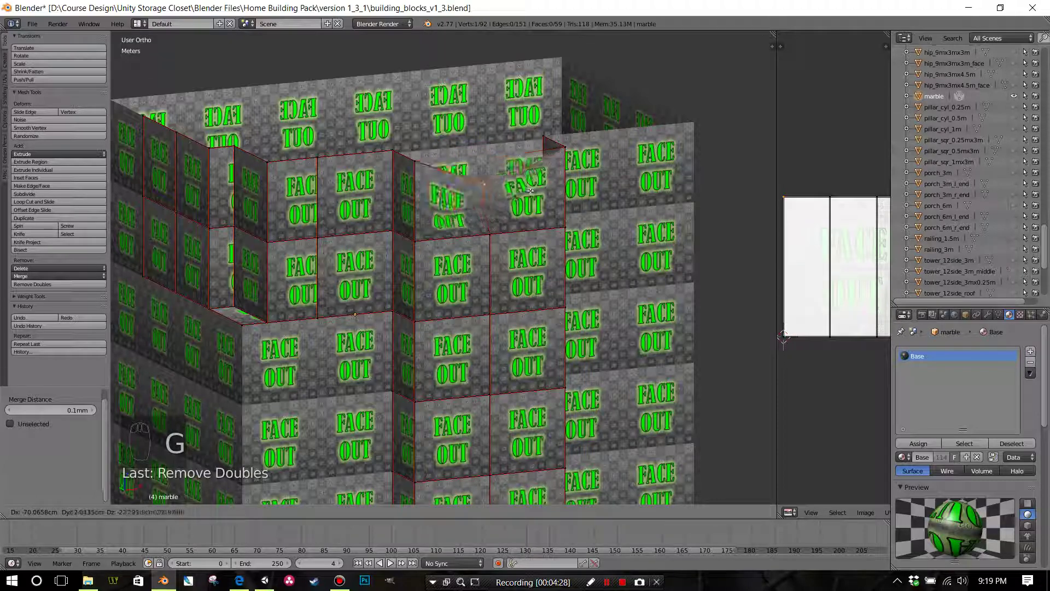
{"action": "left_click", "coordinate": [492, 235]}
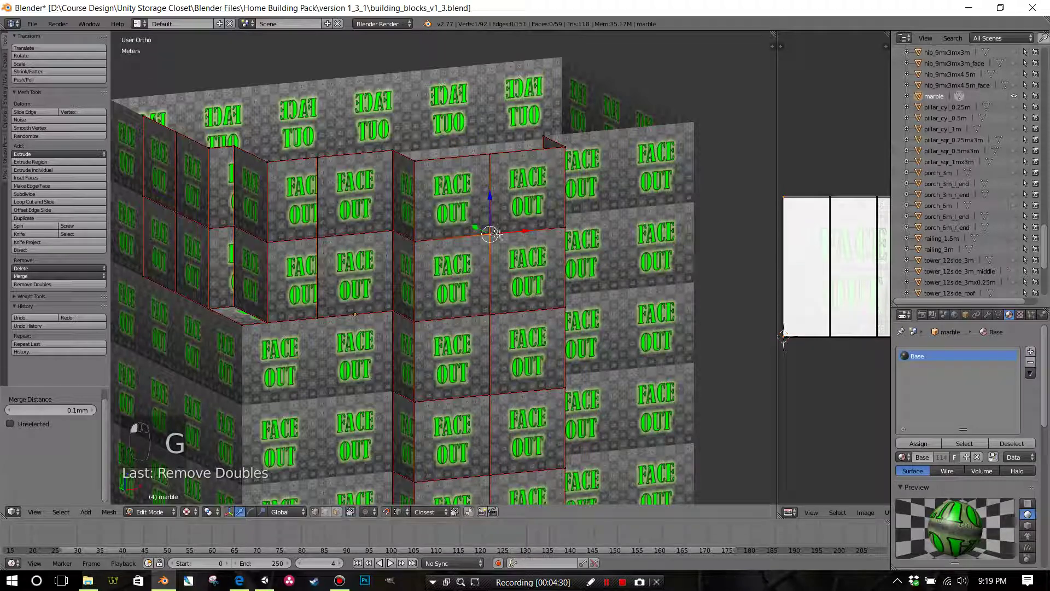
{"action": "key", "text": "g"}
{"action": "right_click", "coordinate": [526, 241]}
{"action": "scroll", "coordinate": [526, 242], "scroll_direction": "down", "scroll_amount": 4}
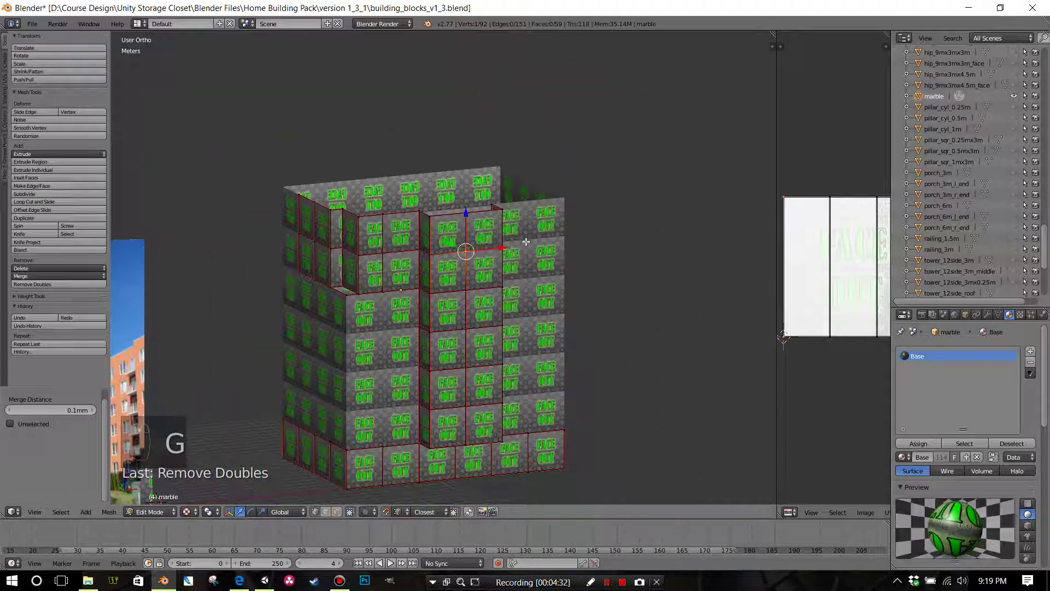
{"action": "scroll", "coordinate": [526, 242], "scroll_direction": "down", "scroll_amount": 1}
{"action": "scroll", "coordinate": [514, 323], "scroll_direction": "up", "scroll_amount": 1}
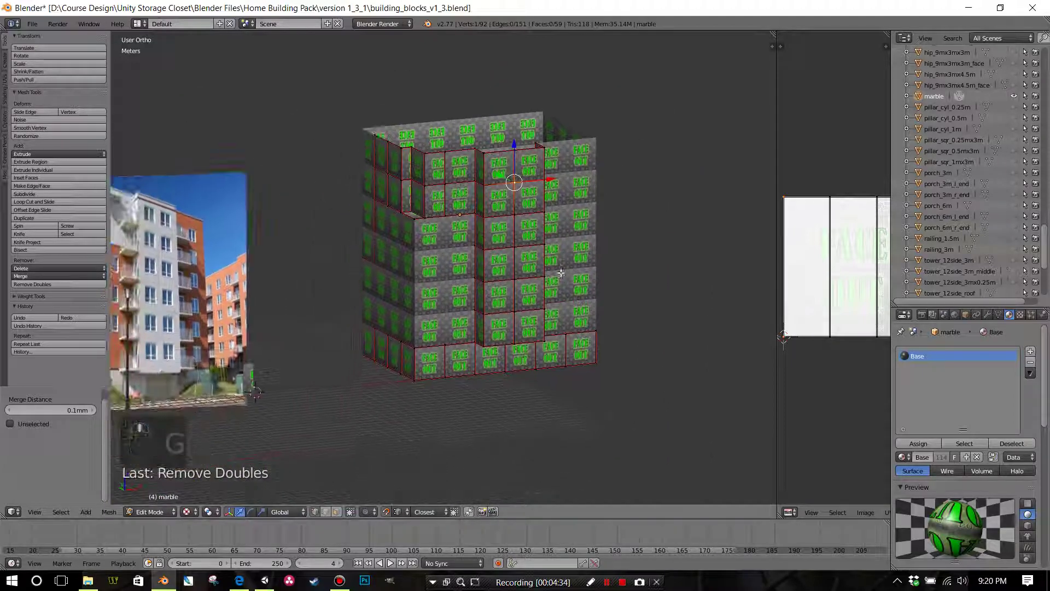
{"action": "scroll", "coordinate": [542, 279], "scroll_direction": "down", "scroll_amount": 3}
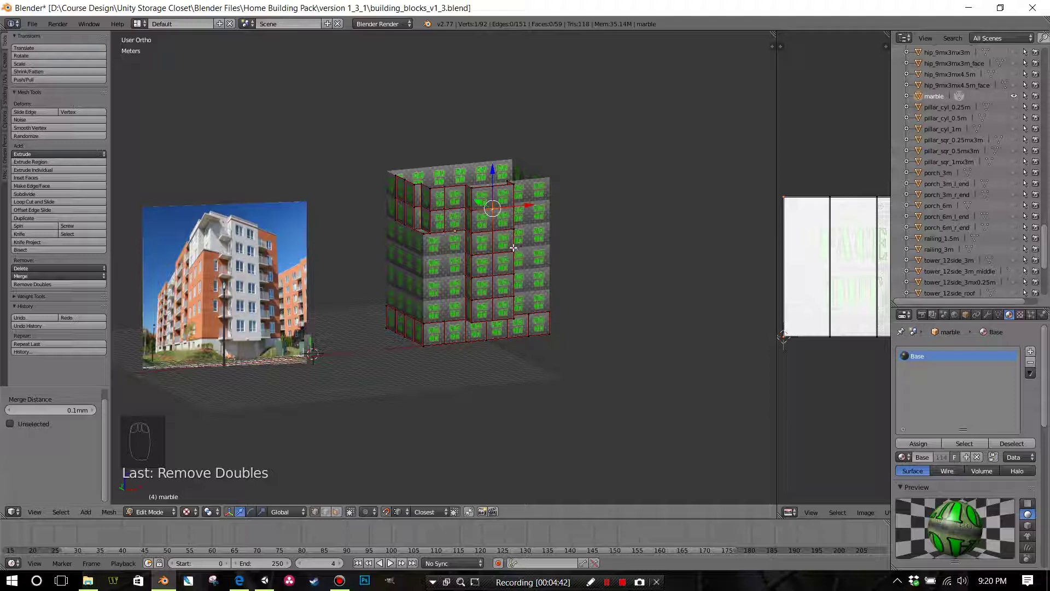
{"action": "scroll", "coordinate": [513, 248], "scroll_direction": "up", "scroll_amount": 1}
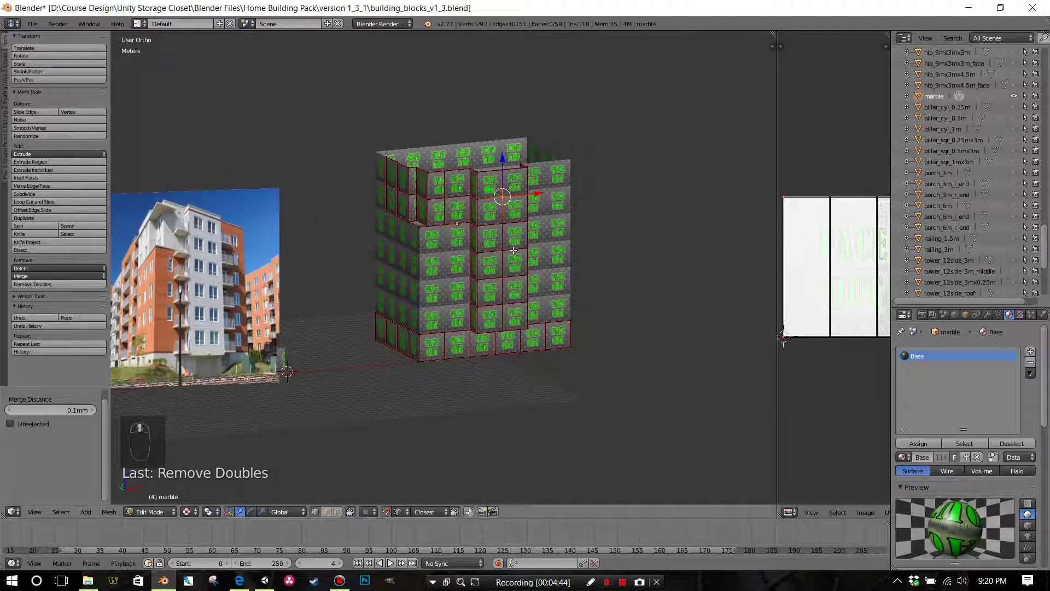
Step: Return the marble section to Object Mode, then select the brick section and switch it to Edit Mode
{"action": "key", "text": "Tab"}
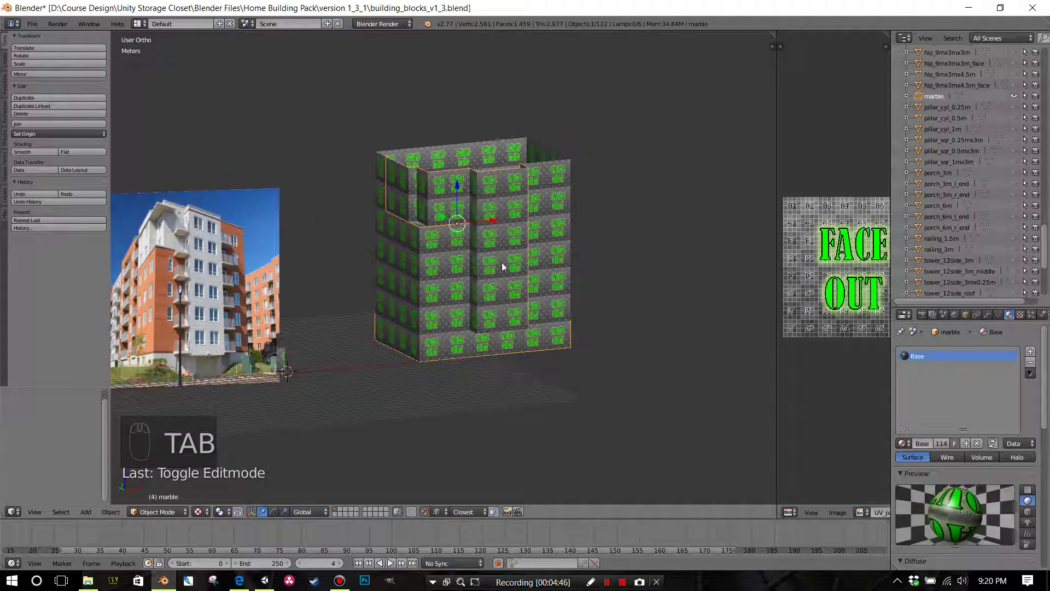
{"action": "right_click", "coordinate": [449, 270]}
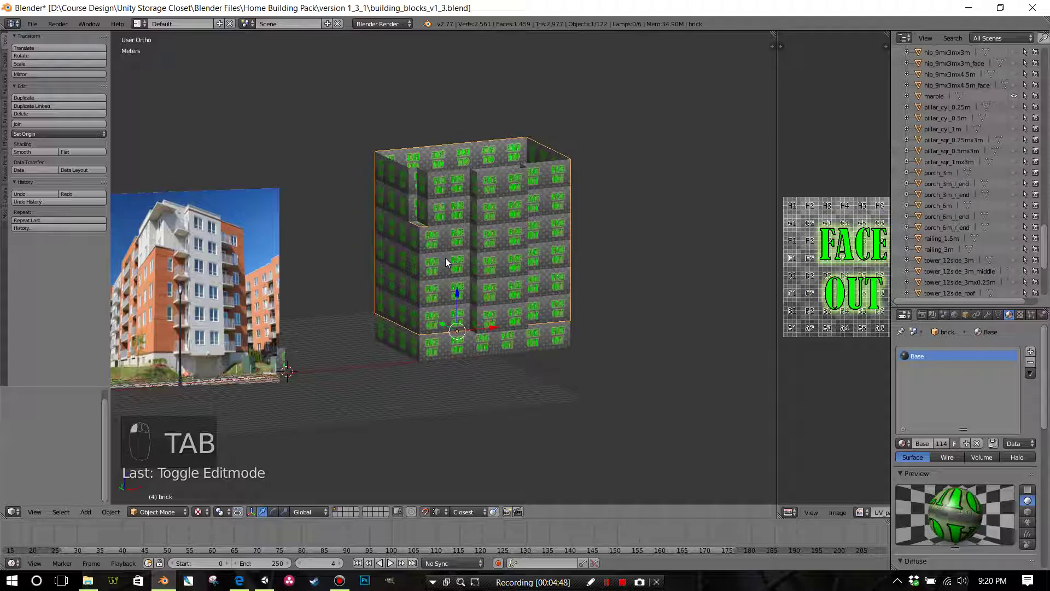
{"action": "key", "text": "Tab"}
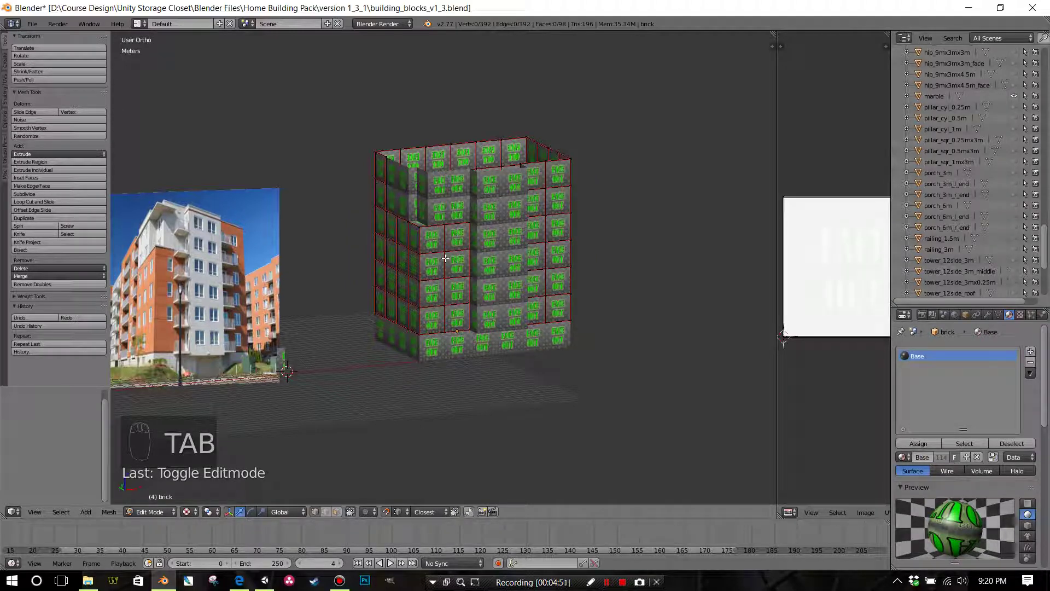
Step: Remove doubles across the brick section's entire mesh and return it to Object Mode
{"action": "key", "text": "a"}
{"action": "key", "text": "a"}
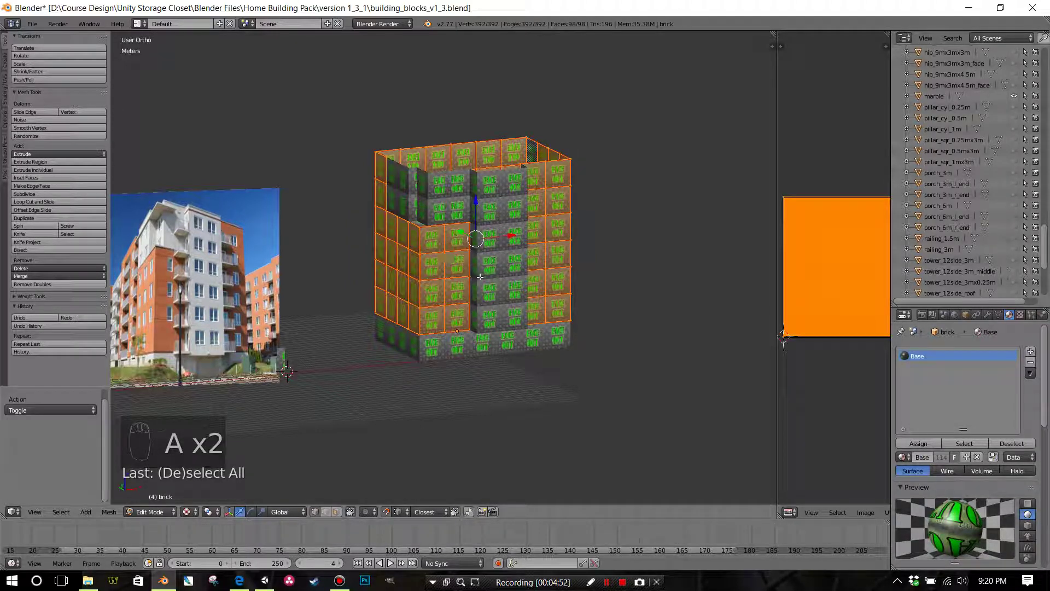
{"action": "mouse_move", "coordinate": [476, 237]}
{"action": "middle_mouse_down"}
{"action": "mouse_move", "coordinate": [499, 241]}
{"action": "mouse_move", "coordinate": [488, 275]}
{"action": "mouse_move", "coordinate": [478, 257]}
{"action": "middle_mouse_up"}
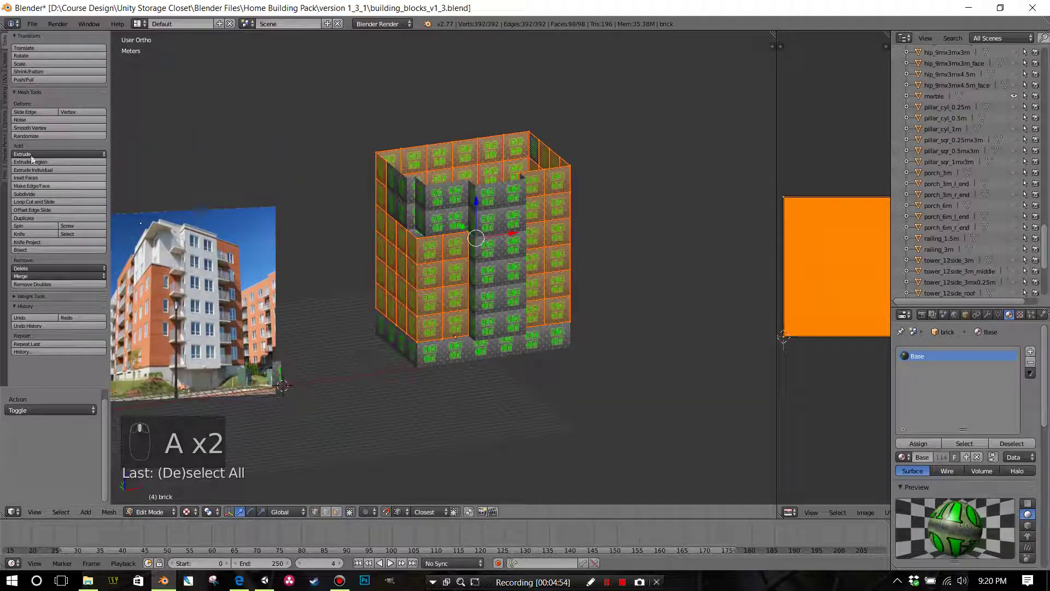
{"action": "left_click", "coordinate": [33, 283]}
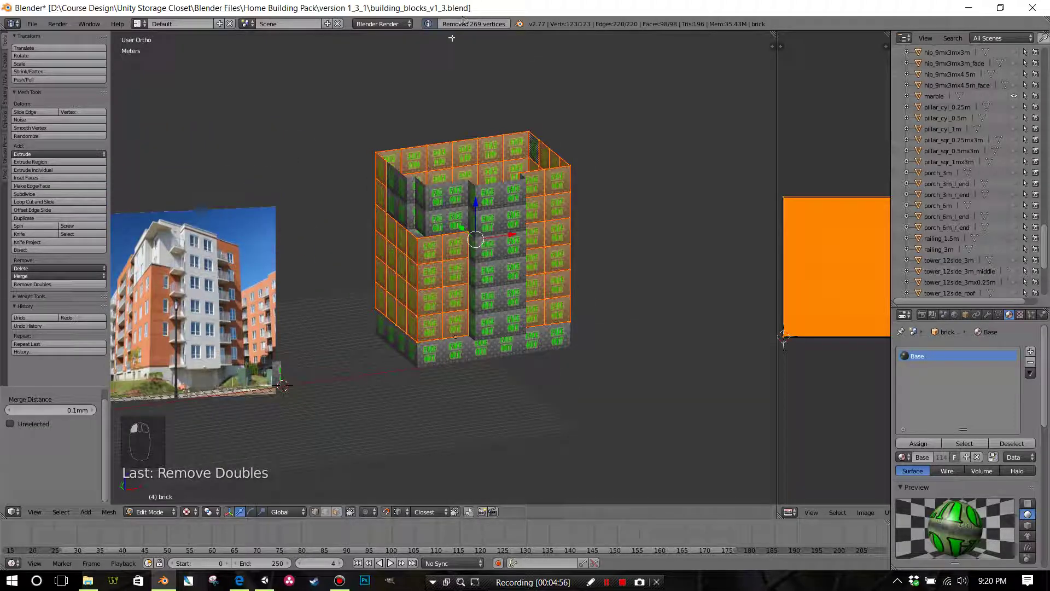
{"action": "key", "text": "Tab"}
{"action": "middle_click_drag", "start_coordinate": [435, 282], "coordinate": [468, 280]}
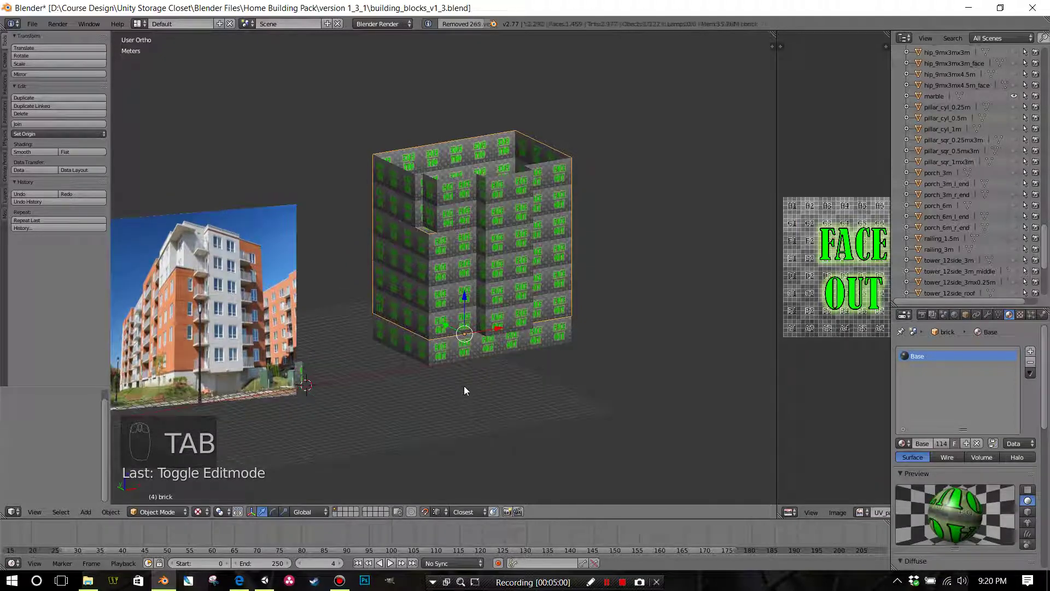